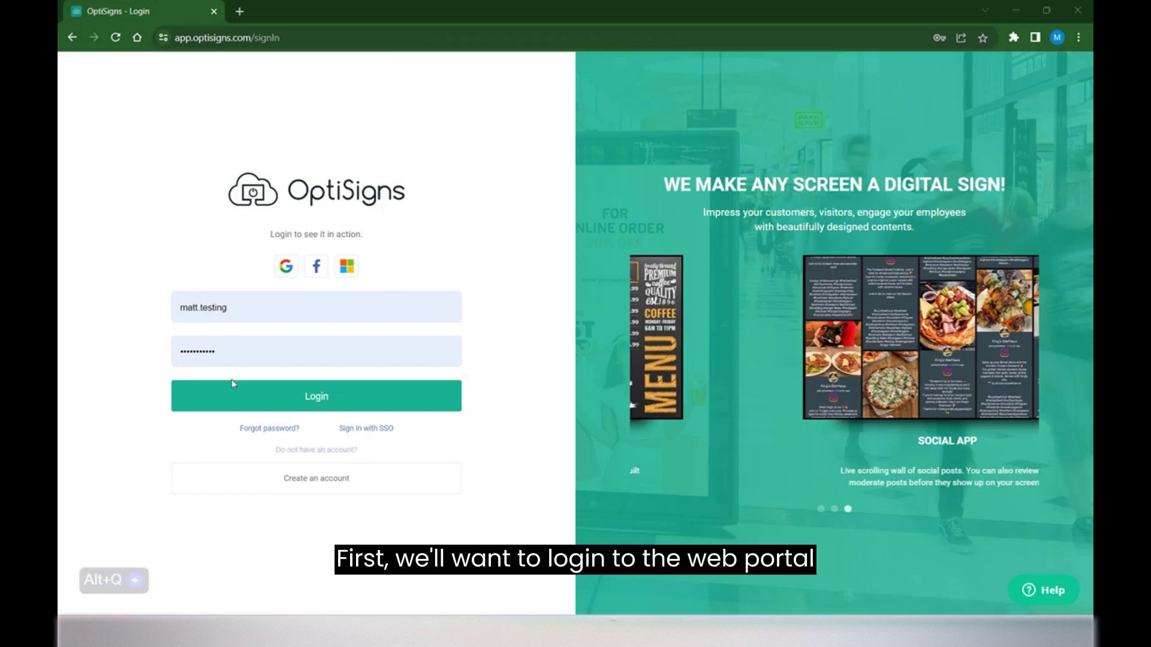
Step: Log in to the OptiSigns web portal with the account username and password
{"action": "left_click", "coordinate": [272, 402]}
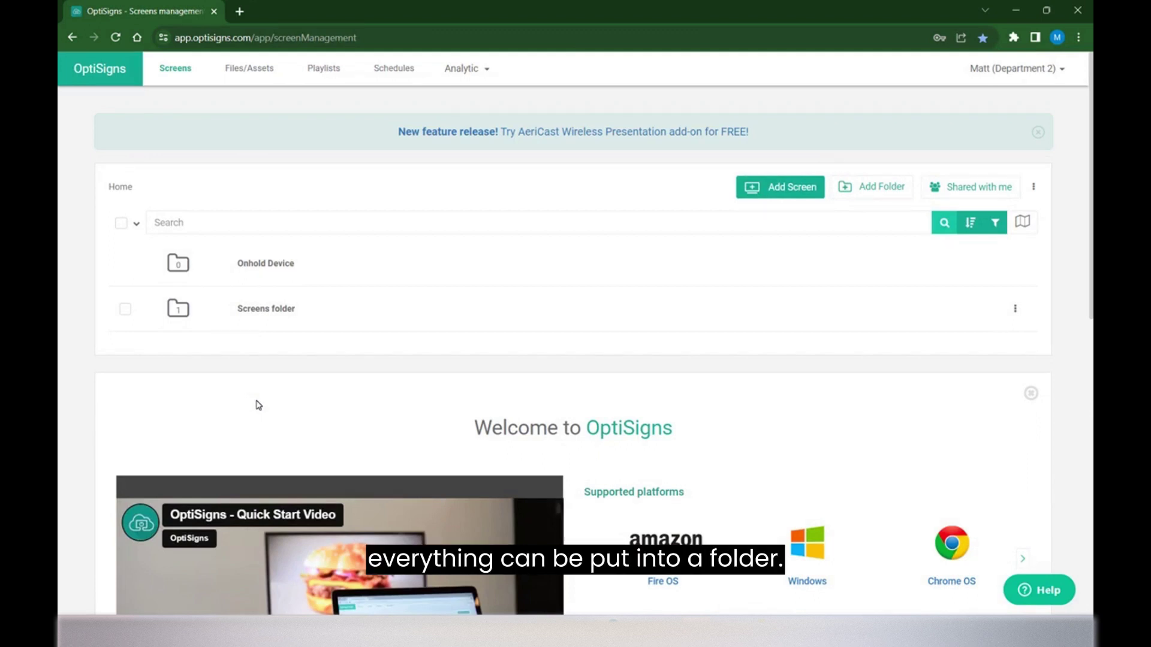
Step: Open the Screens folder, then the Asset folder under Files/Assets
{"action": "left_click", "coordinate": [297, 309]}
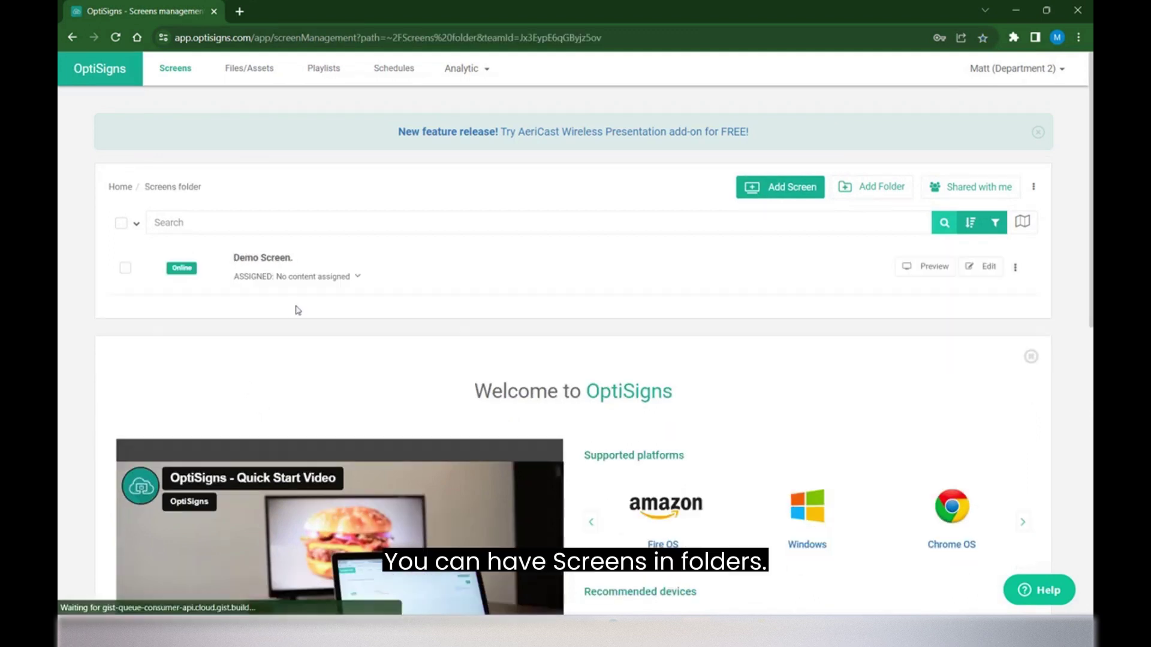
{"action": "left_click", "coordinate": [248, 76]}
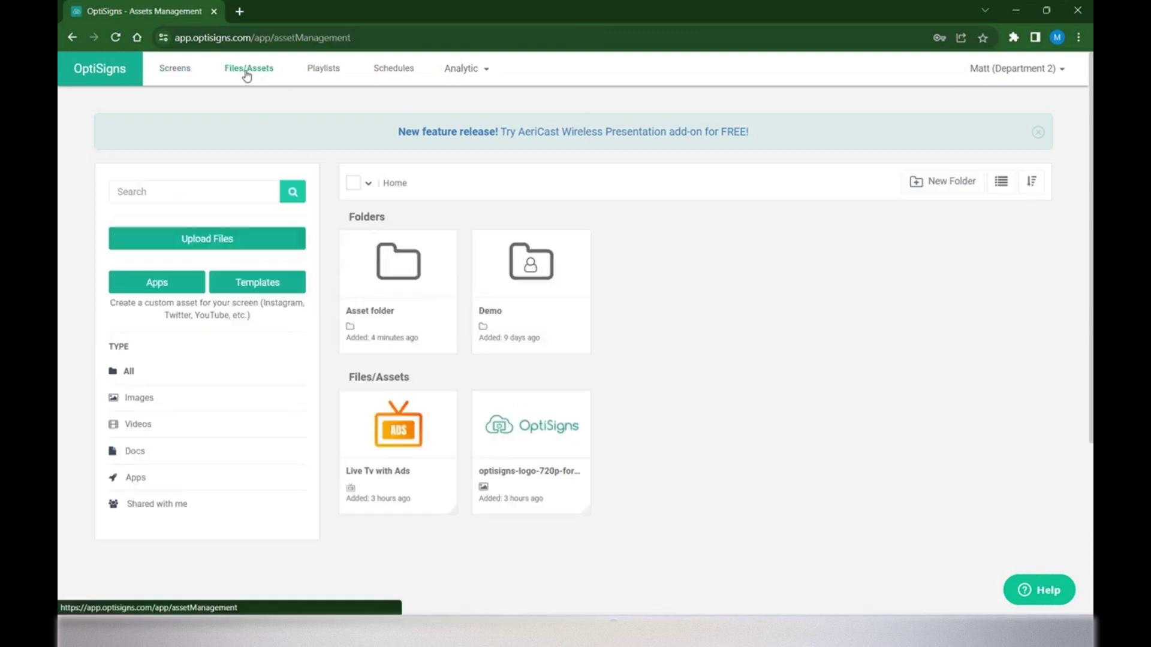
{"action": "left_click", "coordinate": [407, 286]}
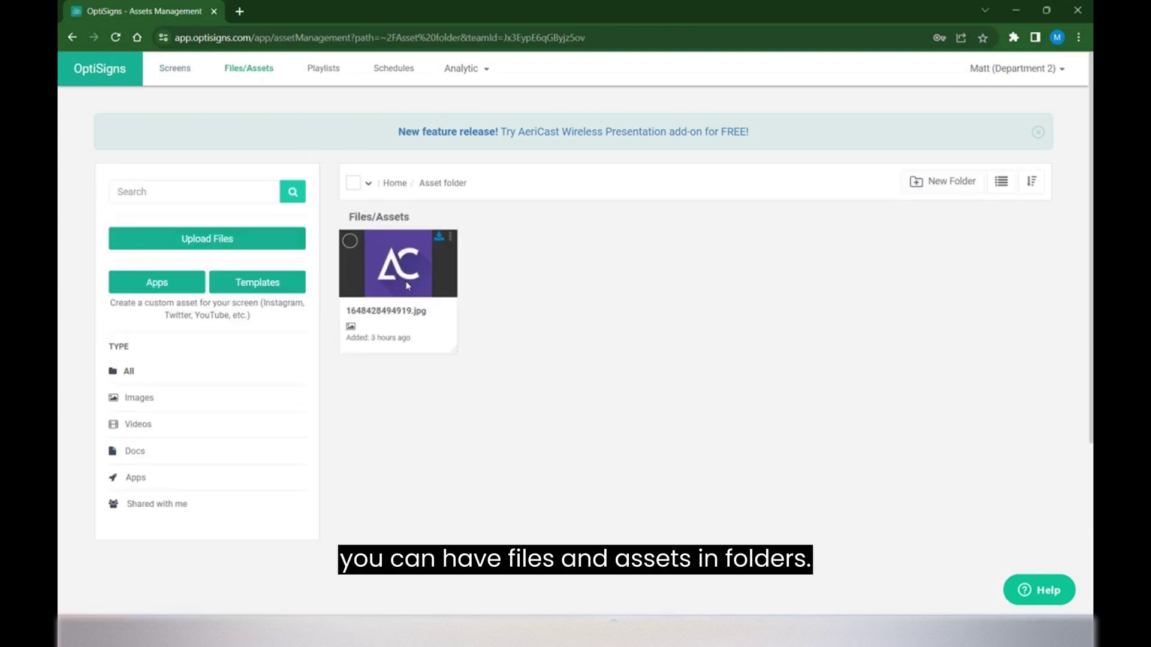
Step: Visit the Live TV playlist folder and the New folder schedule folder, then return to Screens
{"action": "left_click", "coordinate": [319, 78]}
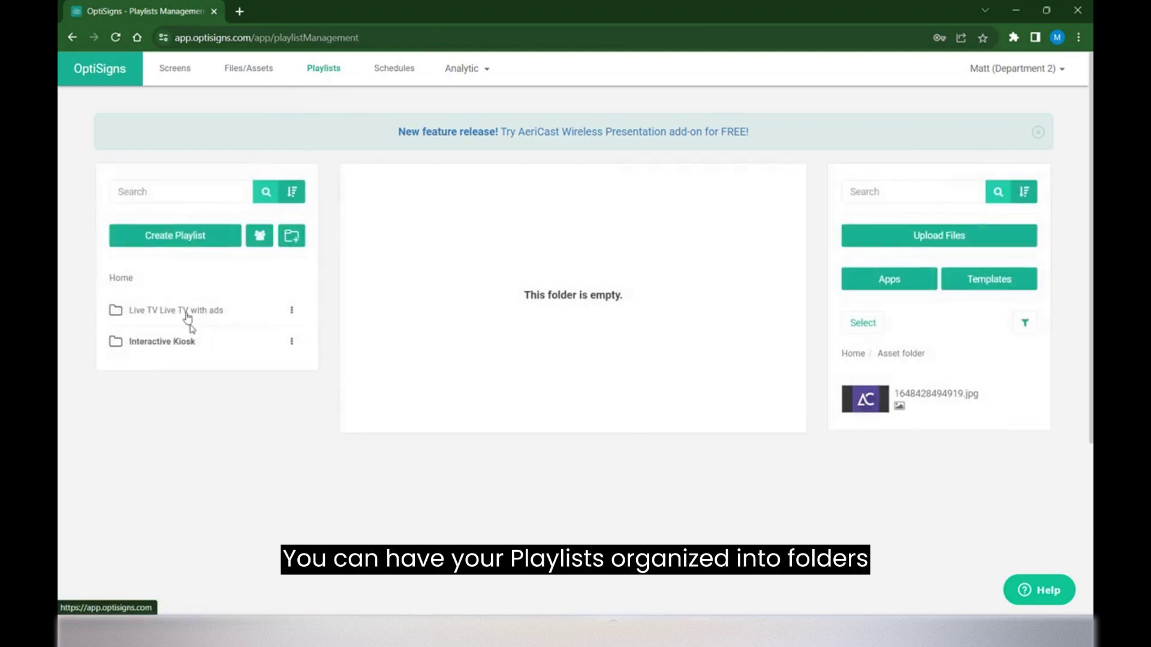
{"action": "left_click", "coordinate": [188, 316]}
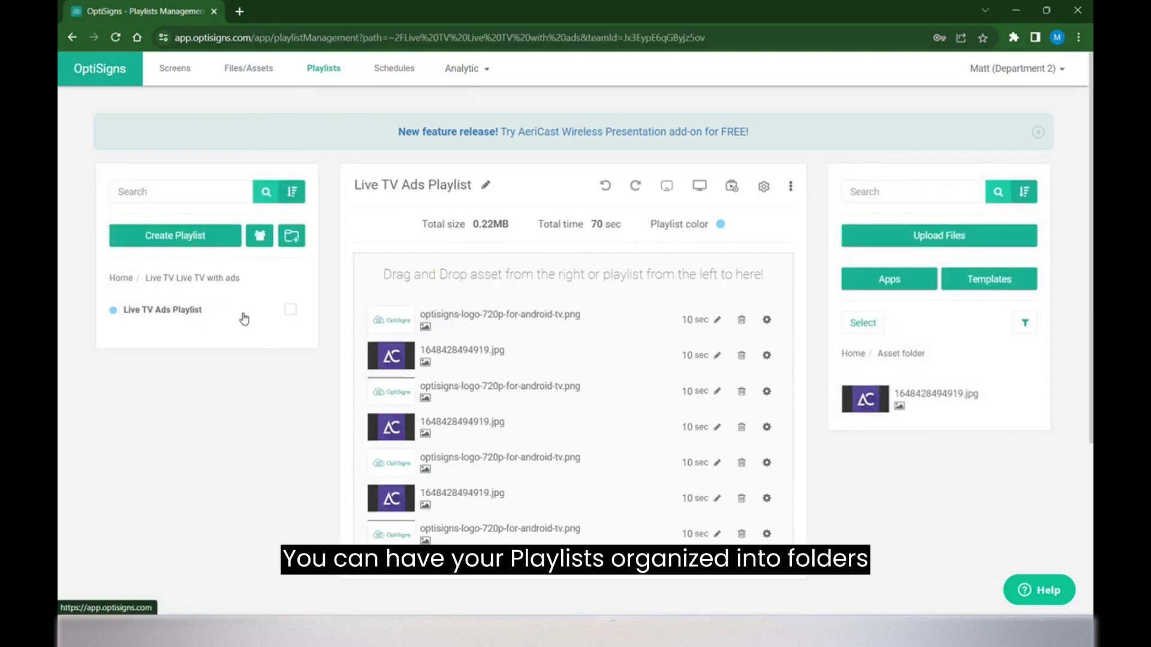
{"action": "left_click", "coordinate": [395, 72]}
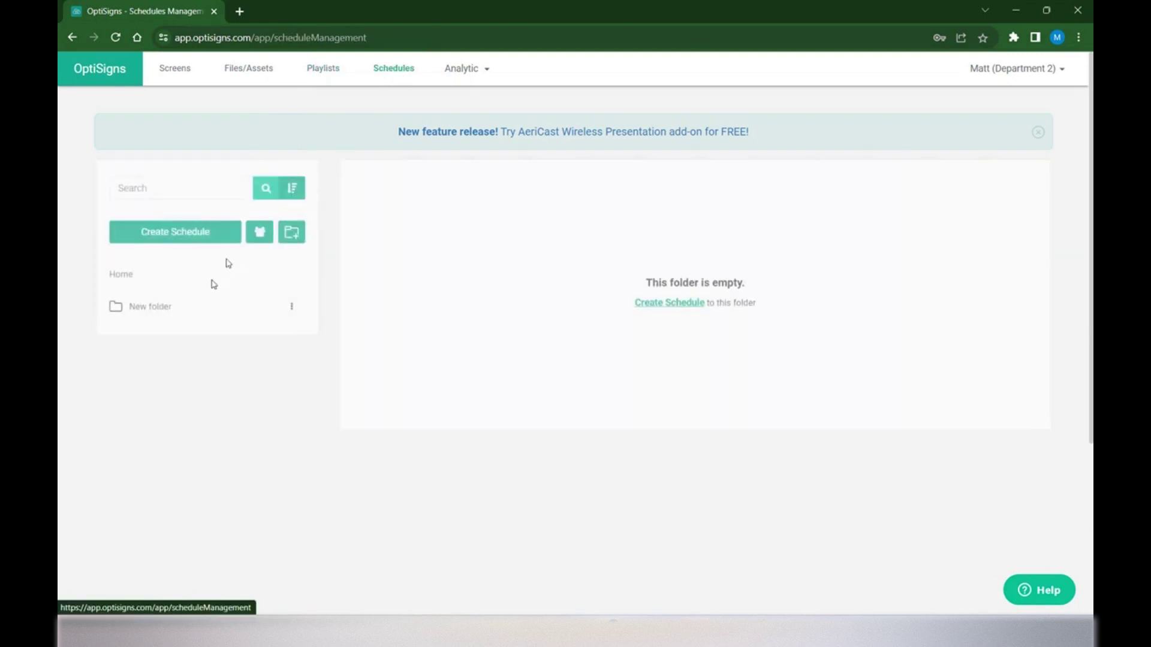
{"action": "left_click", "coordinate": [163, 315]}
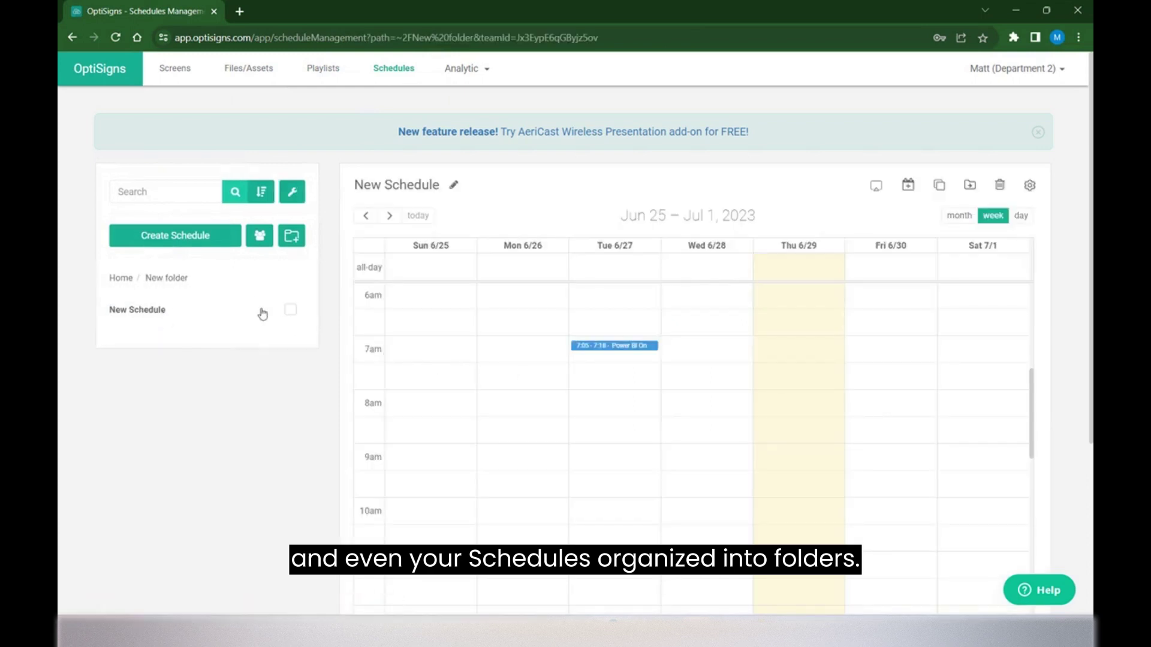
{"action": "left_click", "coordinate": [176, 71]}
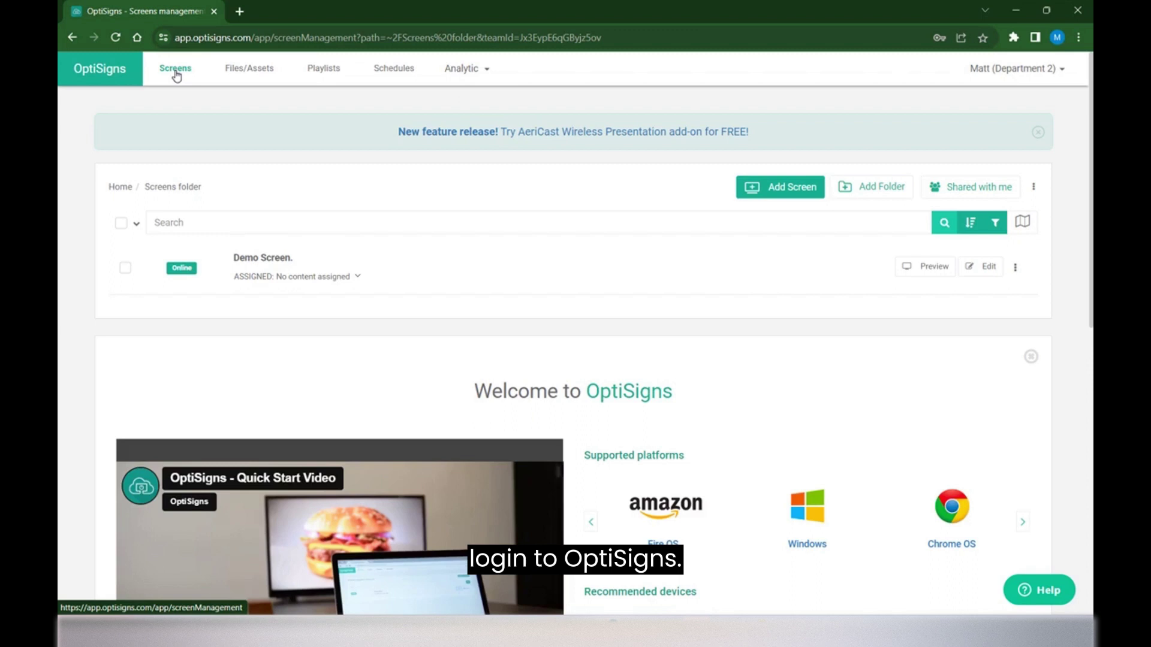
Step: Open the account menu at the top right of the portal
{"action": "left_click", "coordinate": [1047, 76]}
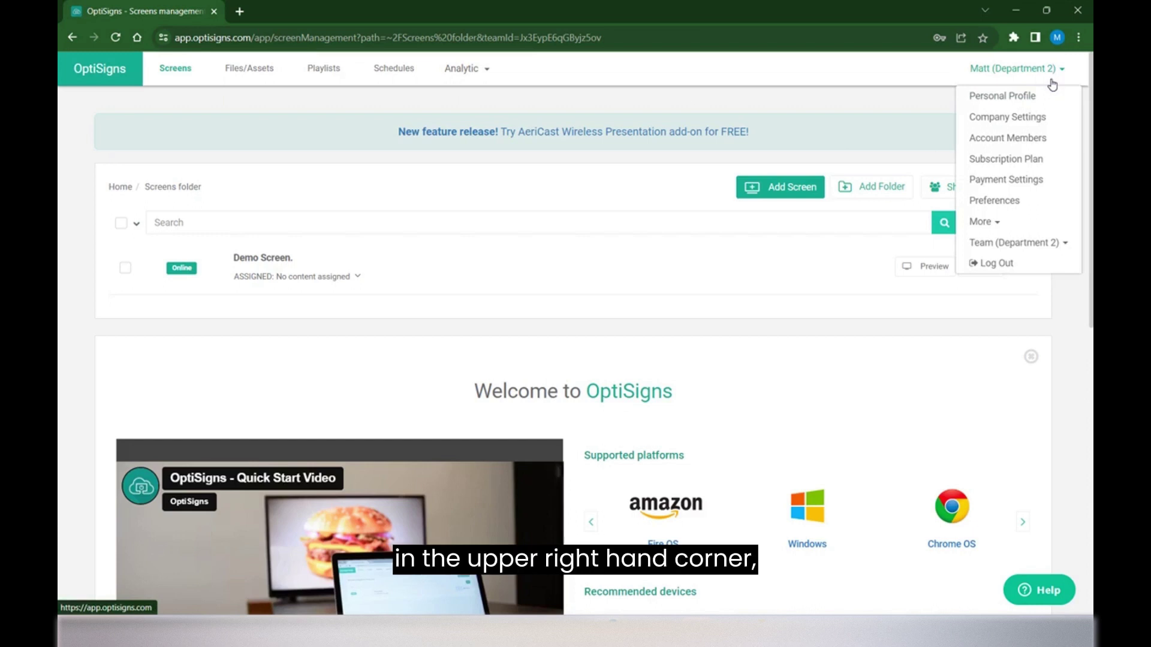
Step: Open Account Members and review the Default Team, Department 2 and Department 1 sections
{"action": "left_click", "coordinate": [1012, 147]}
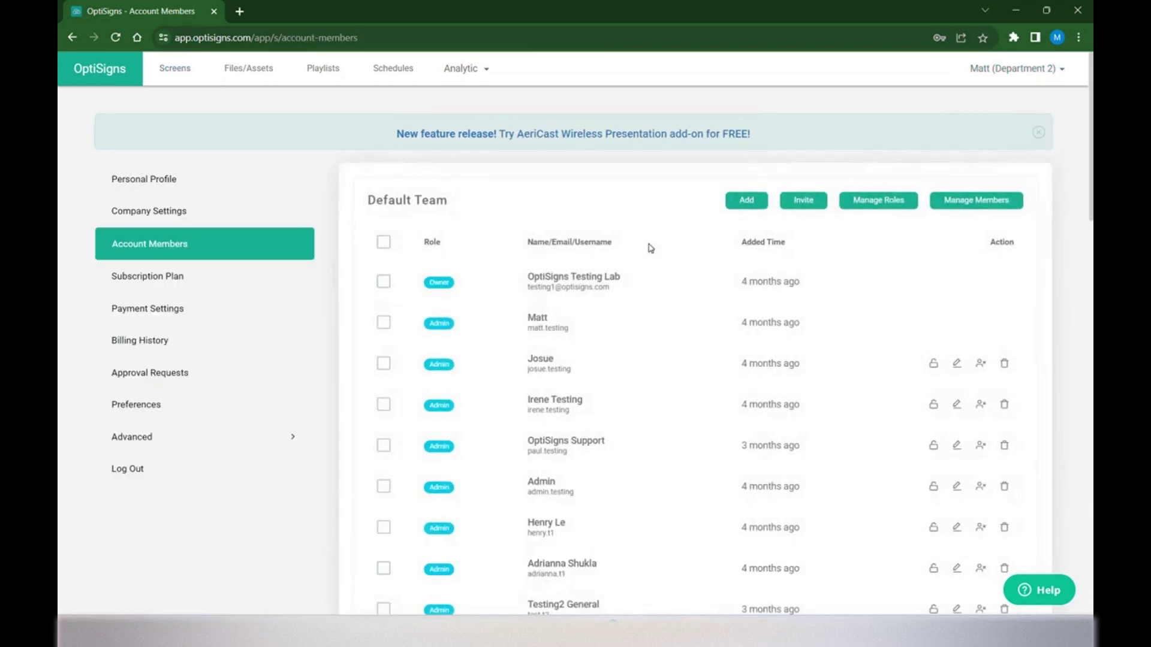
{"action": "scroll", "coordinate": [620, 323], "scroll_direction": "down", "scroll_amount": 5}
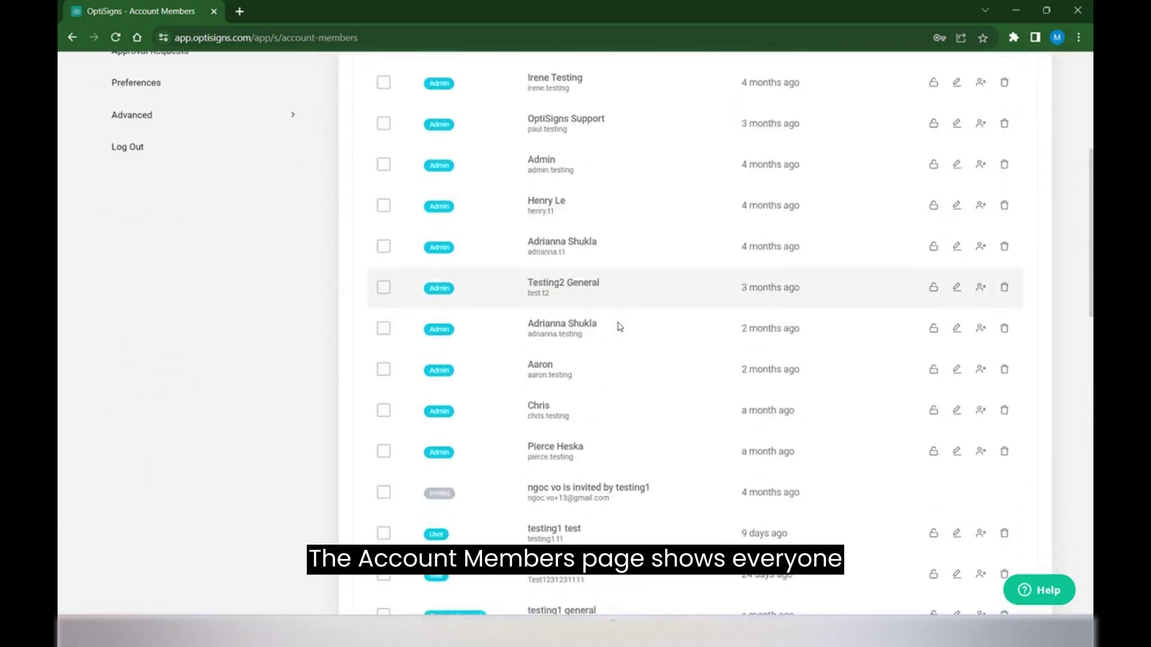
{"action": "scroll", "coordinate": [623, 327], "scroll_direction": "down", "scroll_amount": 3}
{"action": "scroll", "coordinate": [629, 327], "scroll_direction": "up", "scroll_amount": 3}
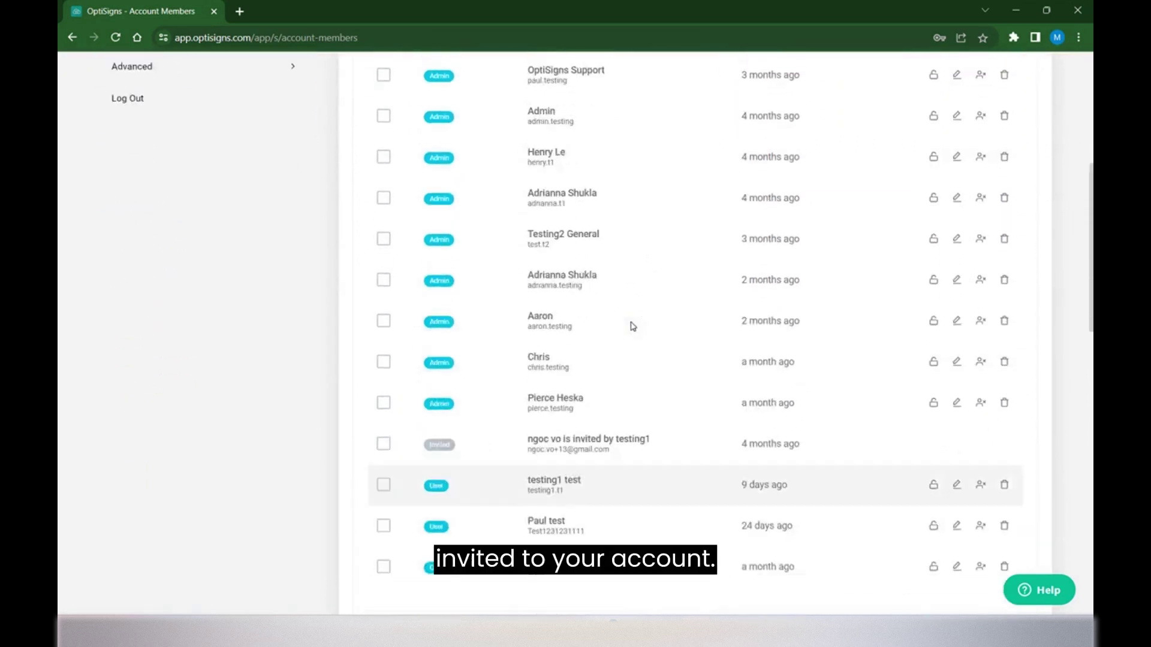
{"action": "scroll", "coordinate": [633, 326], "scroll_direction": "up", "scroll_amount": 5}
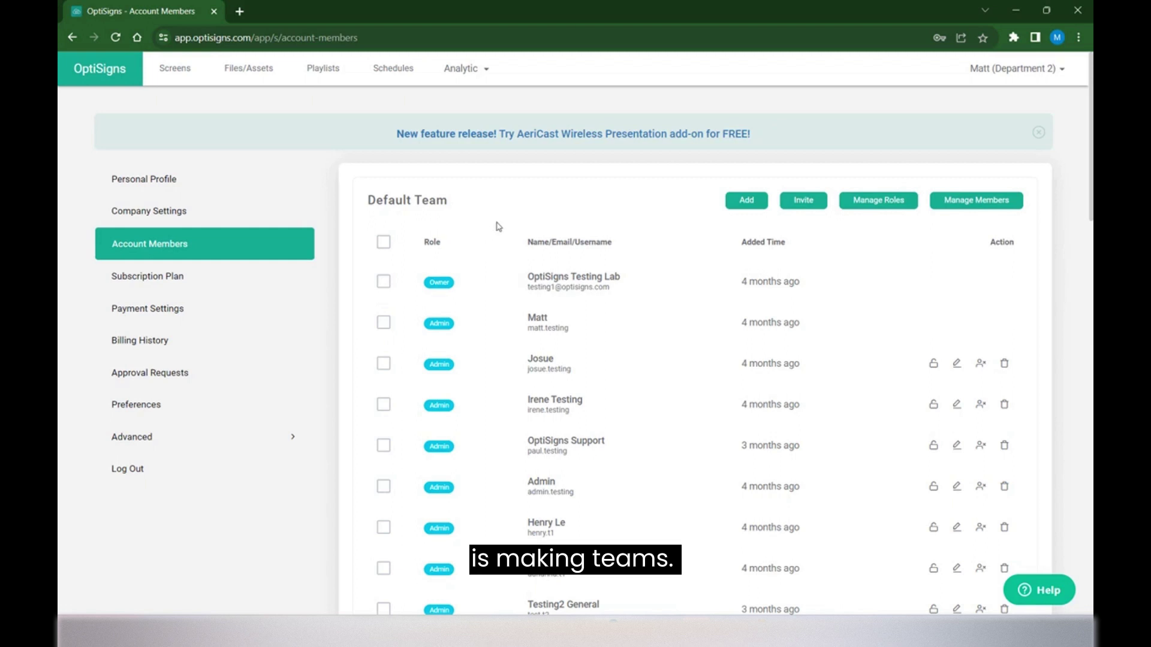
{"action": "left_click_drag", "start_coordinate": [473, 209], "coordinate": [363, 196]}
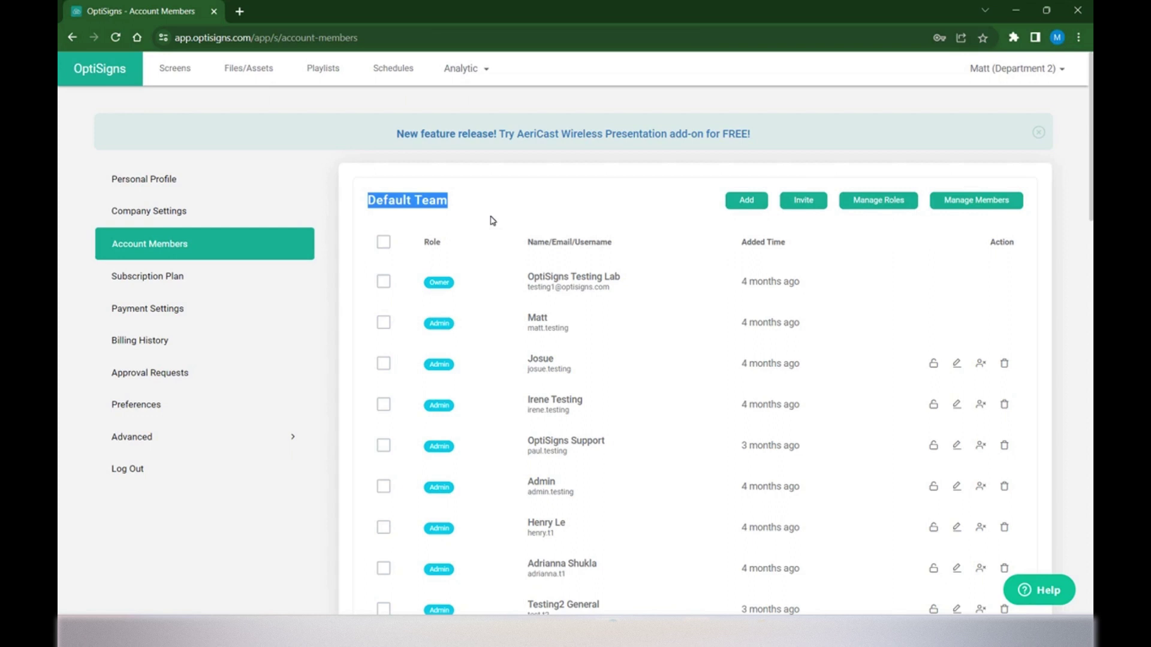
{"action": "scroll", "coordinate": [493, 232], "scroll_direction": "down", "scroll_amount": 20}
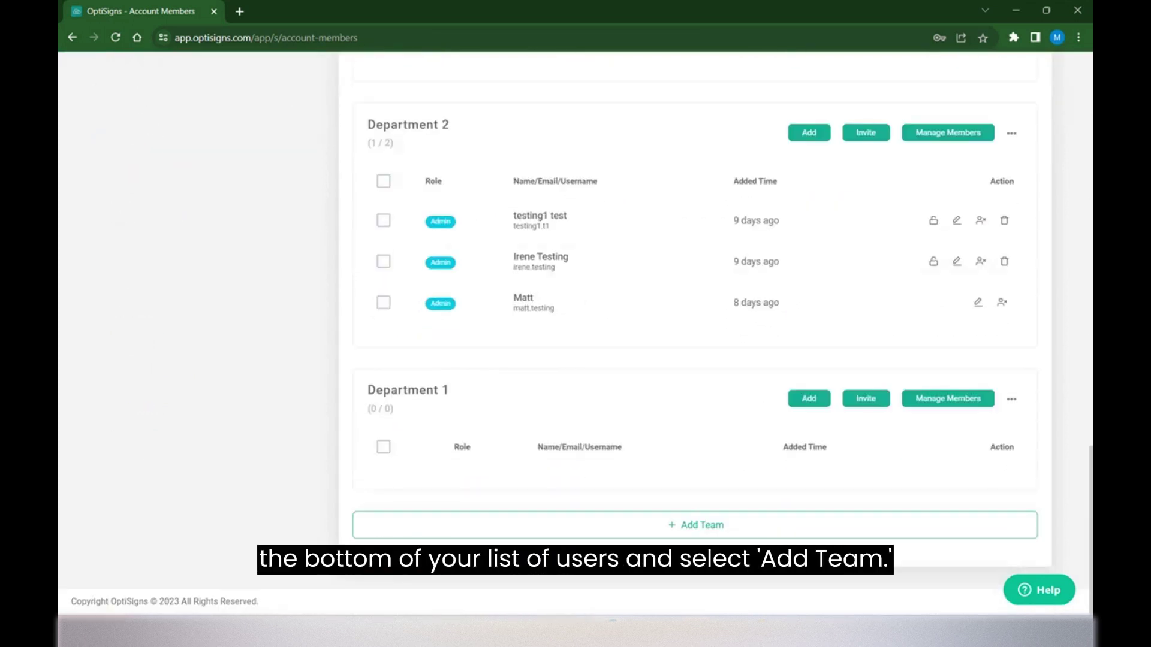
{"action": "left_click", "coordinate": [686, 529]}
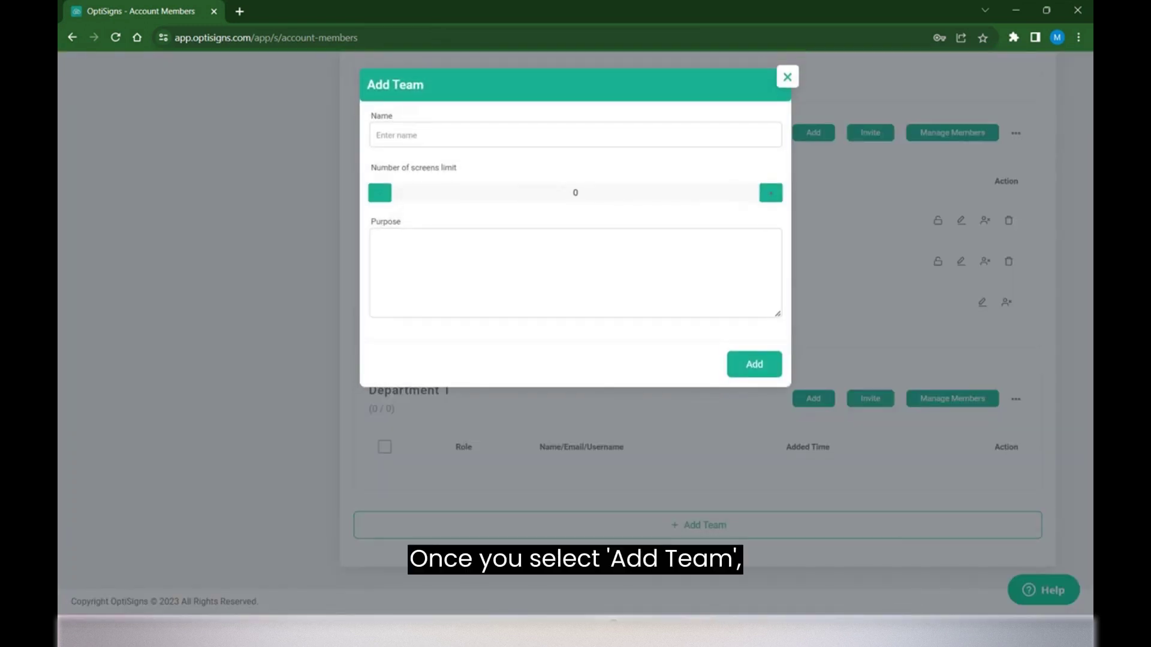
{"action": "left_click", "coordinate": [420, 138]}
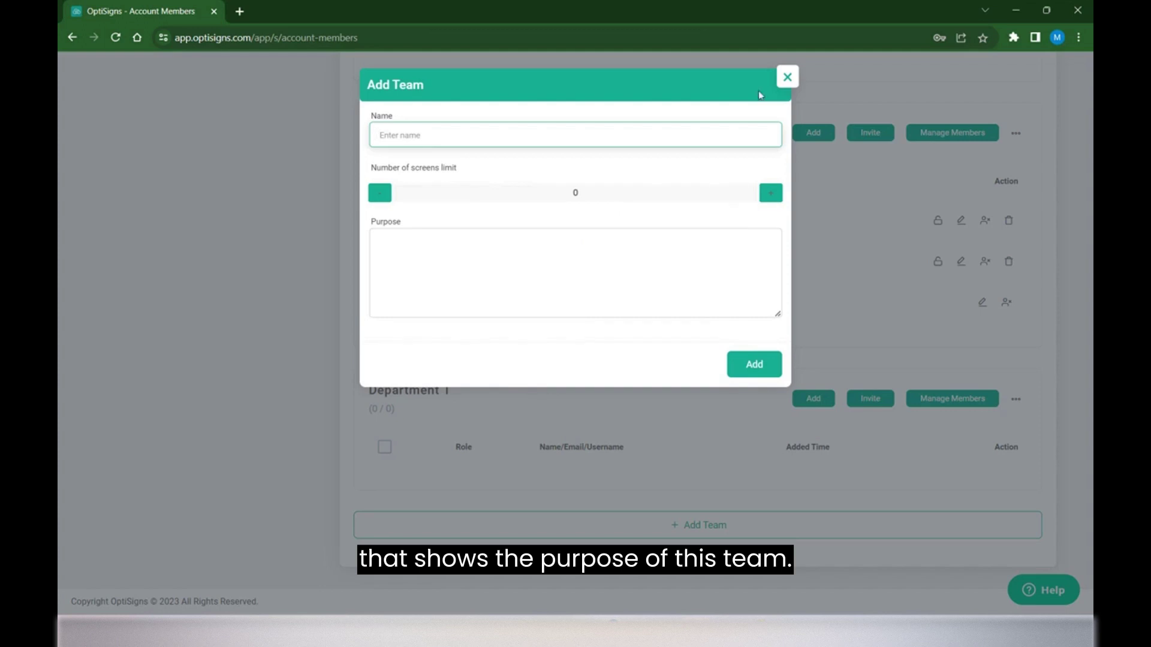
{"action": "left_click", "coordinate": [787, 76]}
Step: Preview Department 2's Add and Manage Members dialogs without changes, then show its team options
{"action": "scroll", "coordinate": [513, 359], "scroll_direction": "up", "scroll_amount": 4}
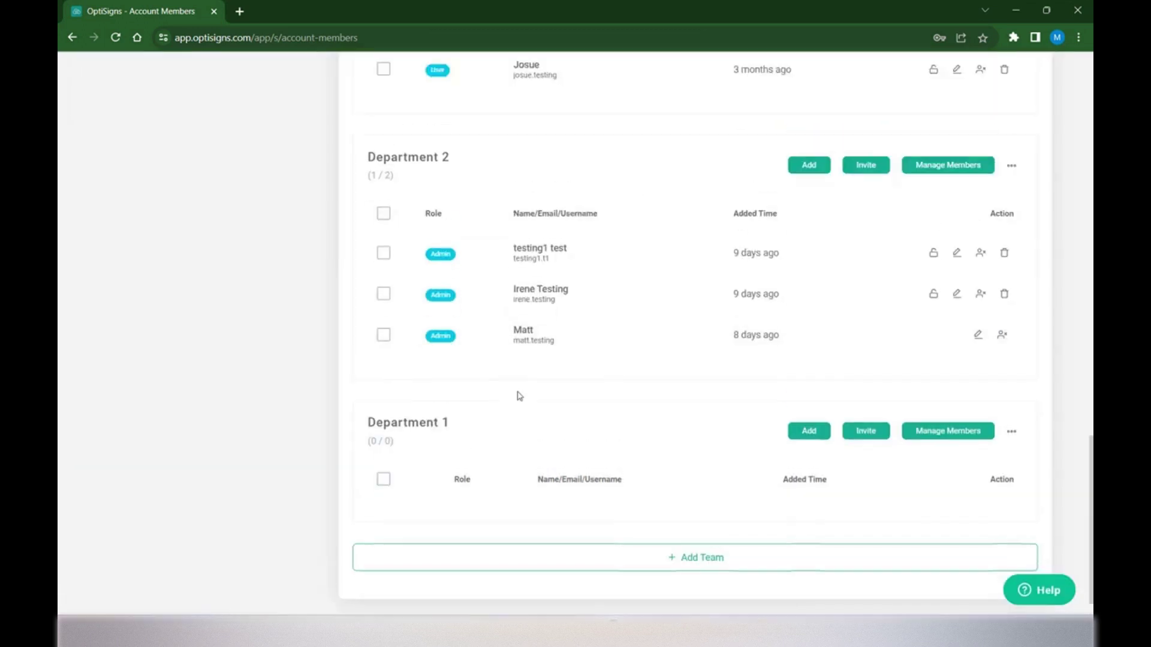
{"action": "scroll", "coordinate": [527, 210], "scroll_direction": "up", "scroll_amount": 1}
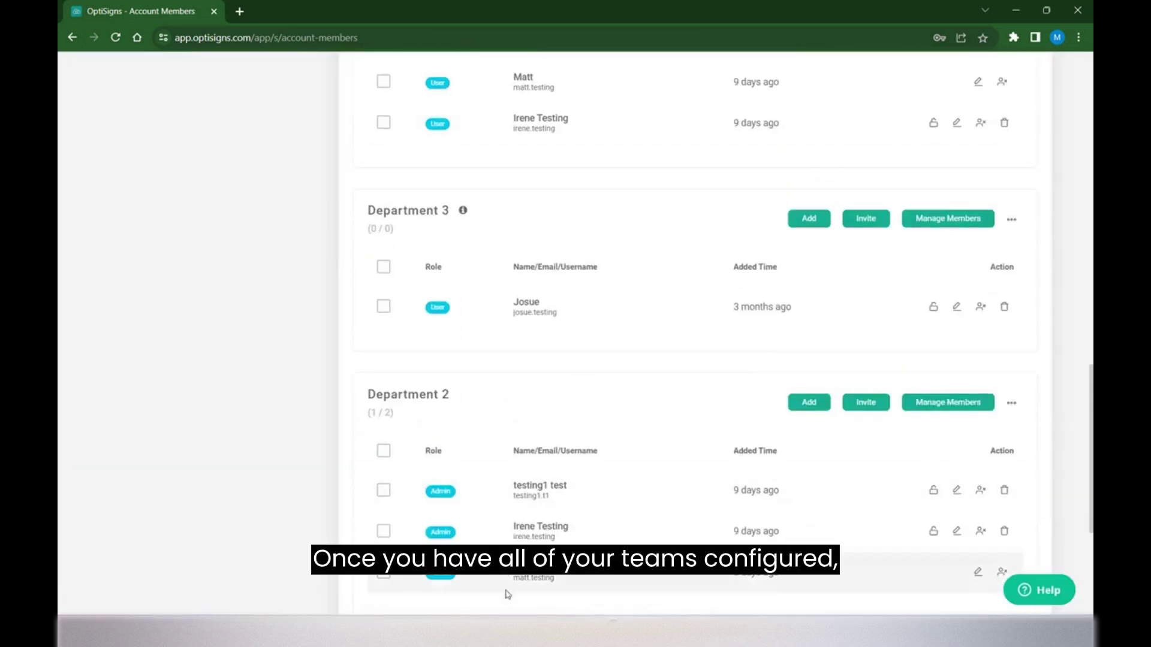
{"action": "left_click", "coordinate": [809, 402]}
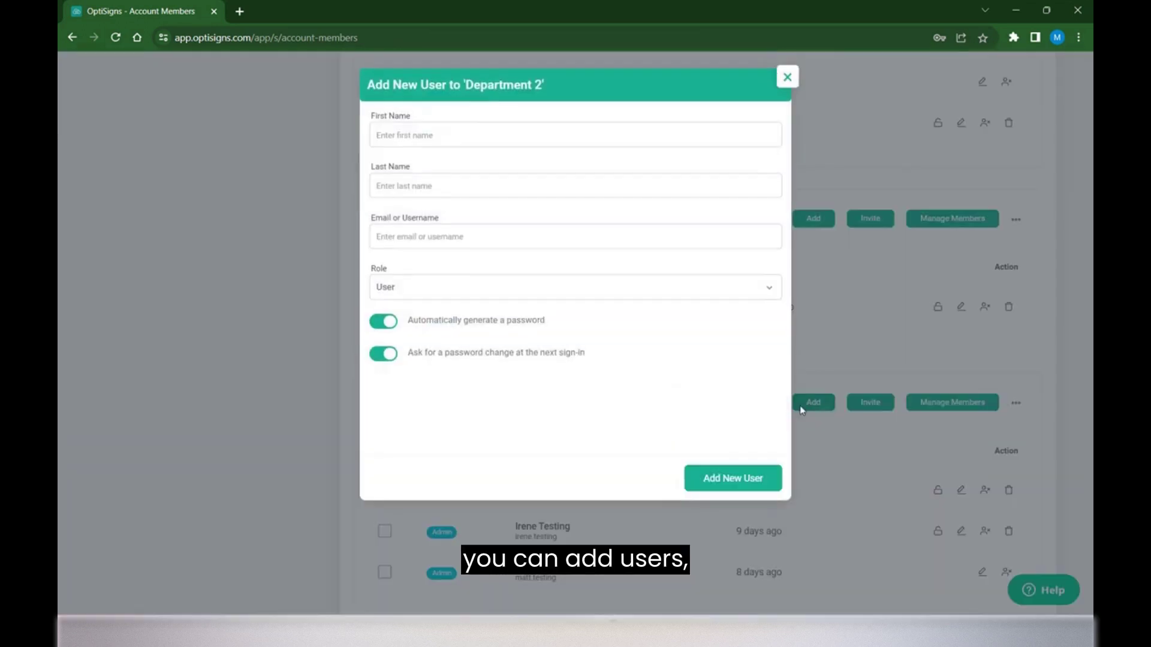
{"action": "left_click", "coordinate": [787, 77]}
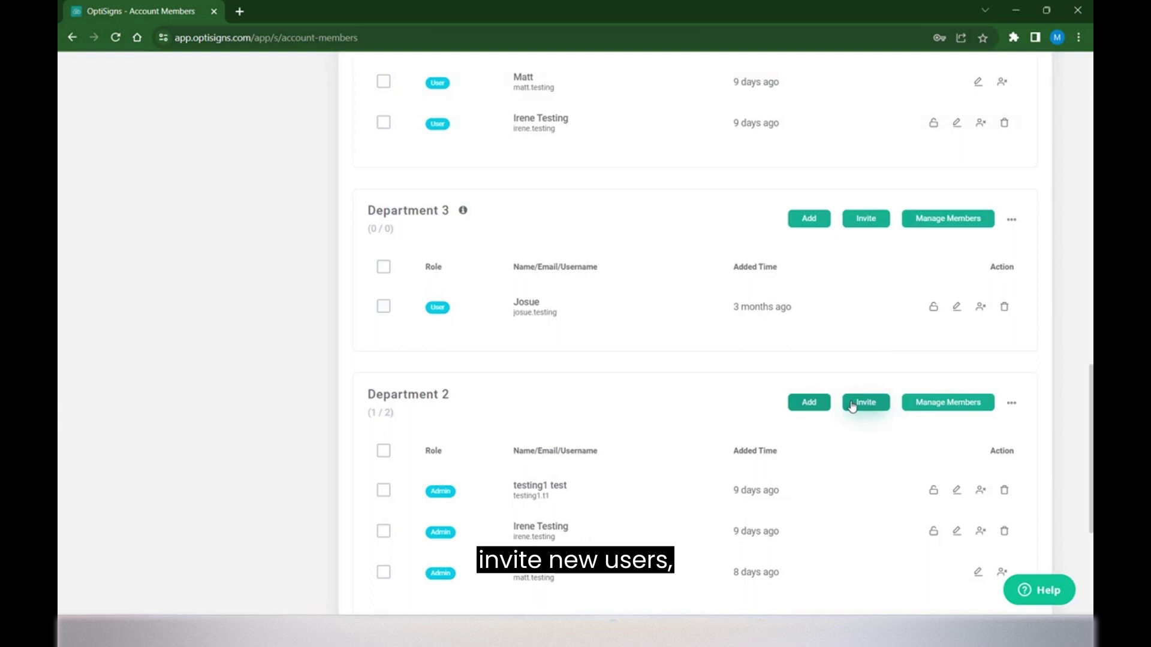
{"action": "left_click", "coordinate": [923, 404]}
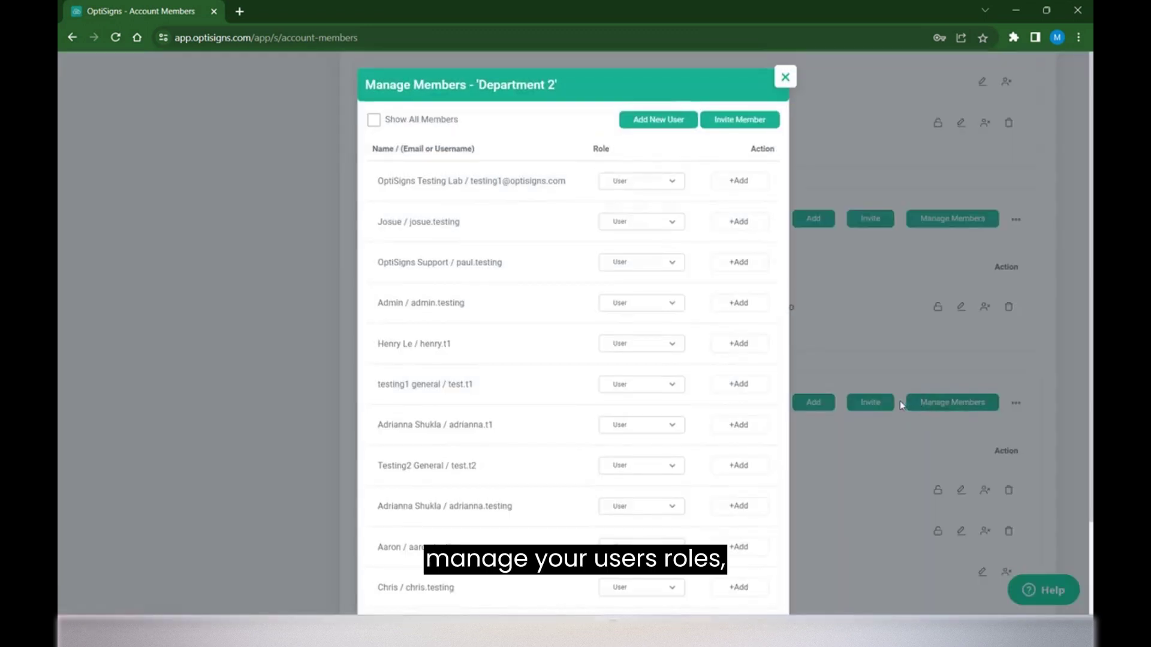
{"action": "left_click", "coordinate": [784, 77]}
{"action": "left_click", "coordinate": [1012, 404]}
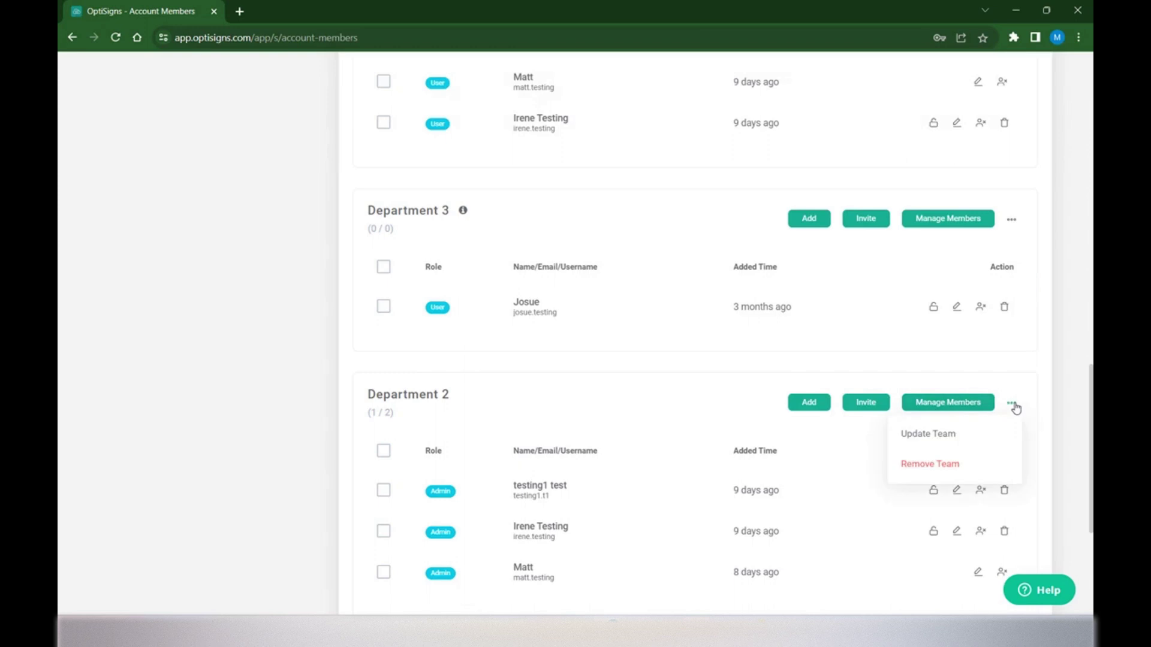
Step: Check Department 2's Update Team dialog, then show the team switcher with Department 2 current
{"action": "left_click", "coordinate": [943, 434]}
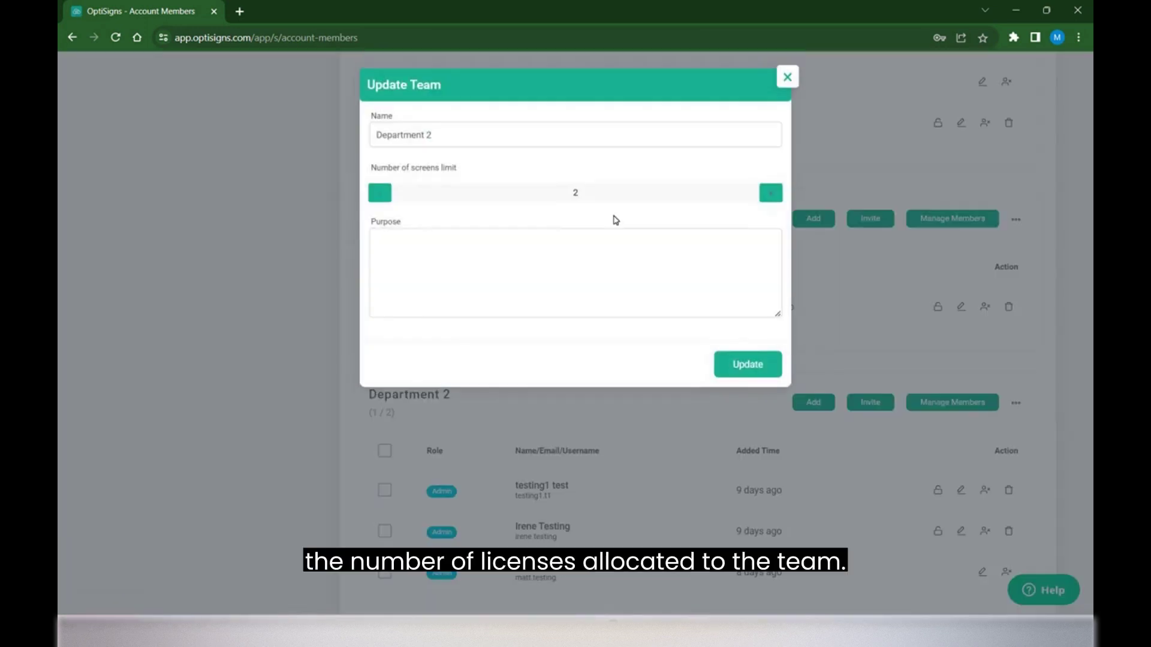
{"action": "left_click", "coordinate": [787, 77]}
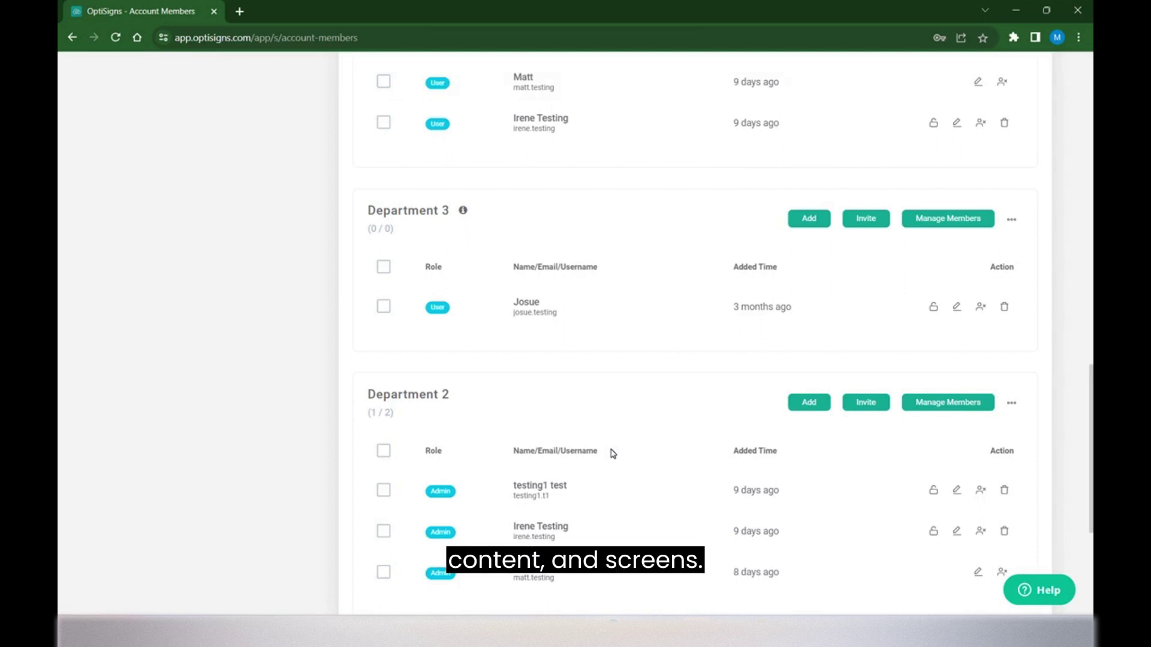
{"action": "scroll", "coordinate": [641, 408], "scroll_direction": "up", "scroll_amount": 5}
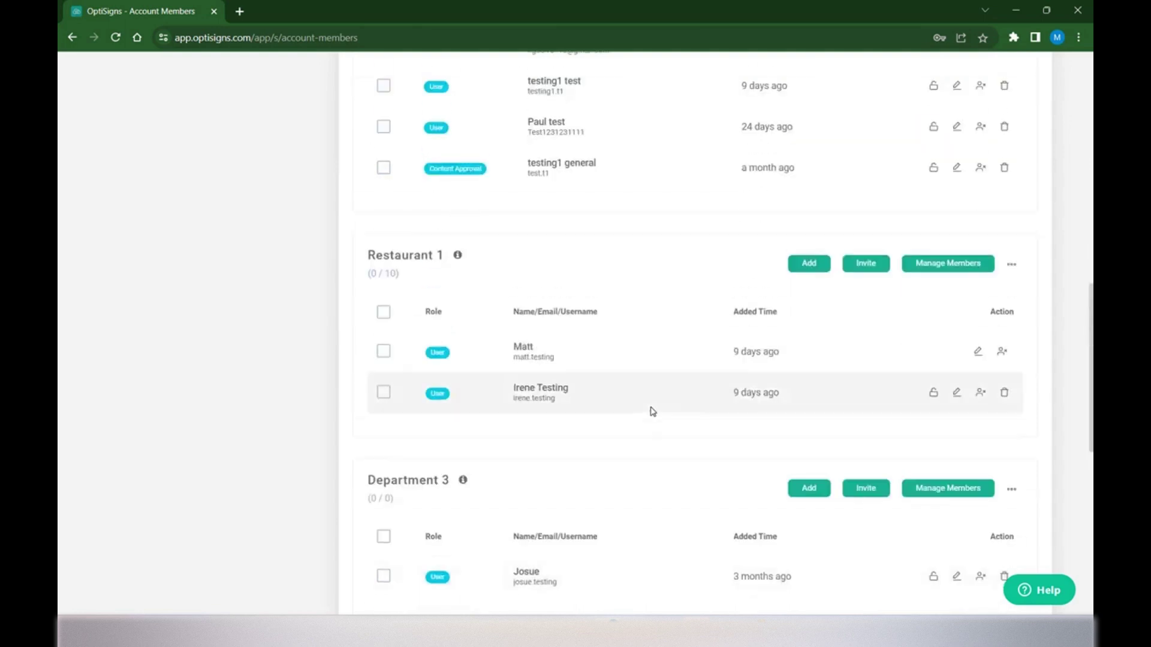
{"action": "scroll", "coordinate": [652, 411], "scroll_direction": "up", "scroll_amount": 10}
{"action": "left_click", "coordinate": [1025, 70]}
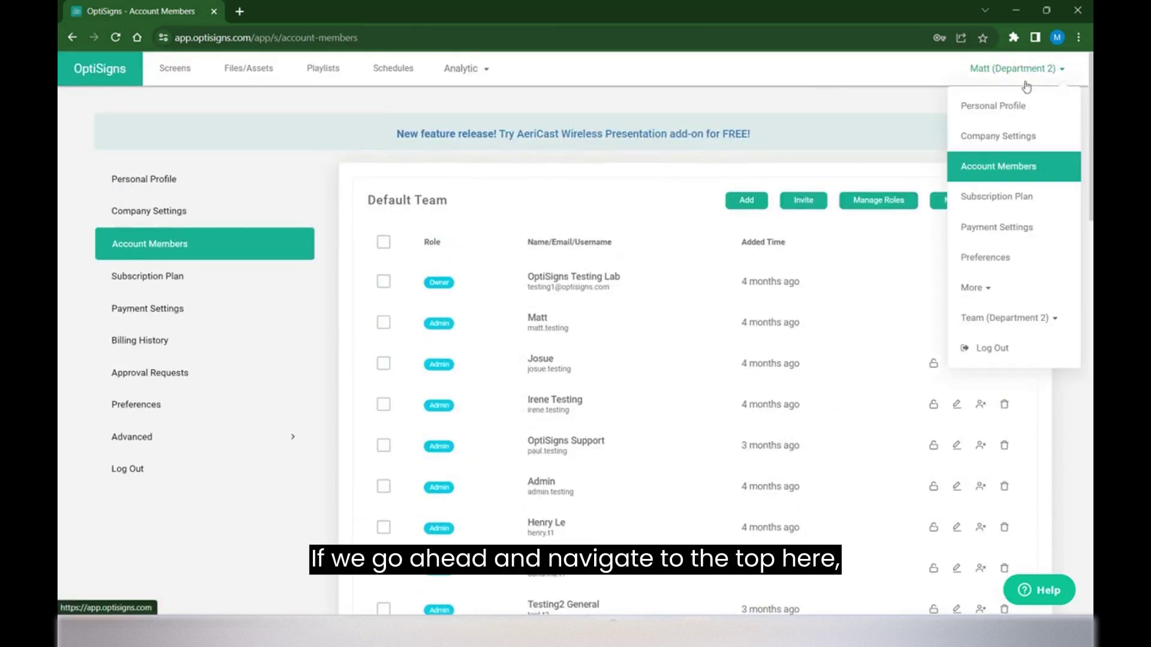
{"action": "left_click", "coordinate": [972, 323]}
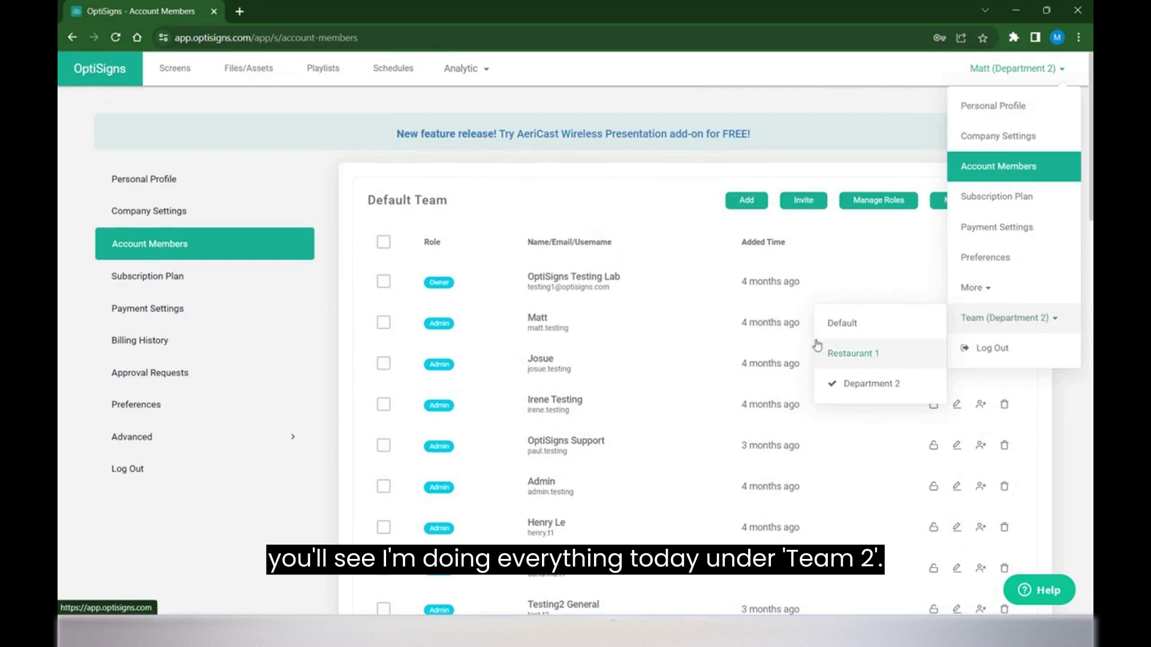
Step: Reopen the Screens folder from the Screens home level under Department 2
{"action": "left_click", "coordinate": [166, 67]}
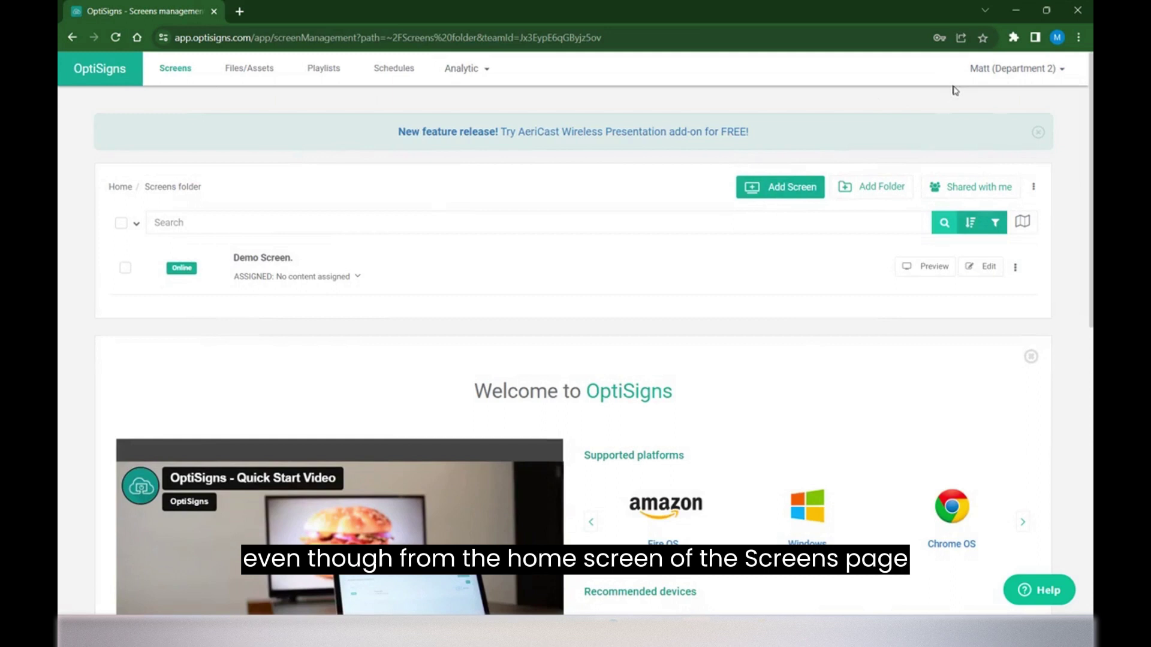
{"action": "left_click", "coordinate": [123, 187]}
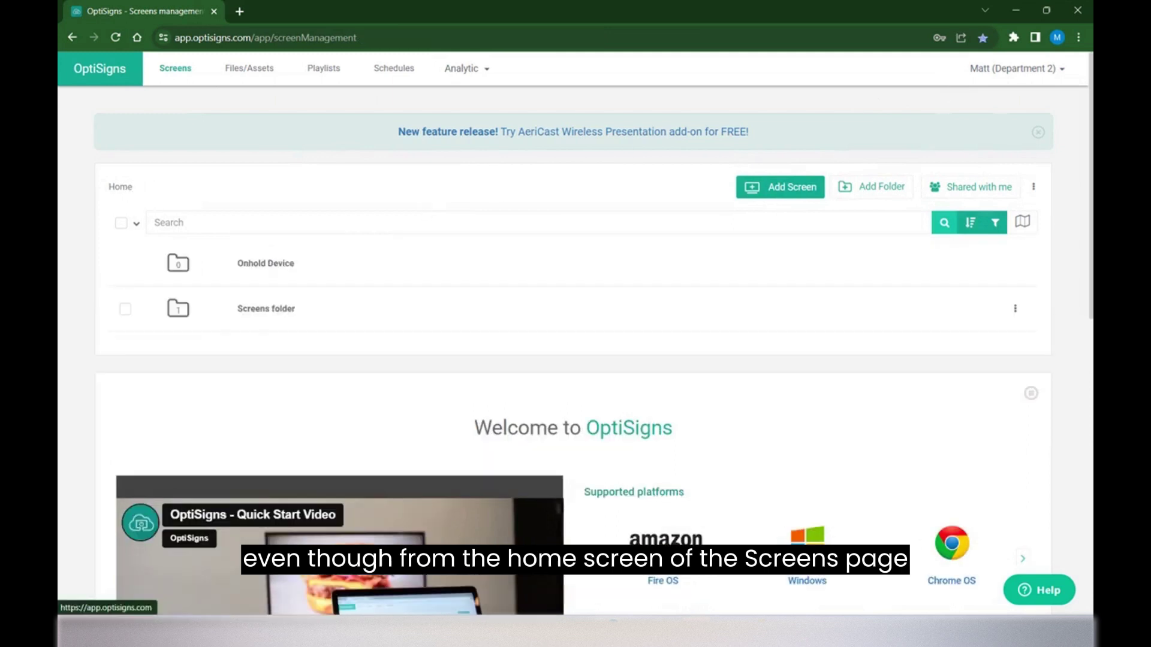
{"action": "left_click", "coordinate": [301, 321]}
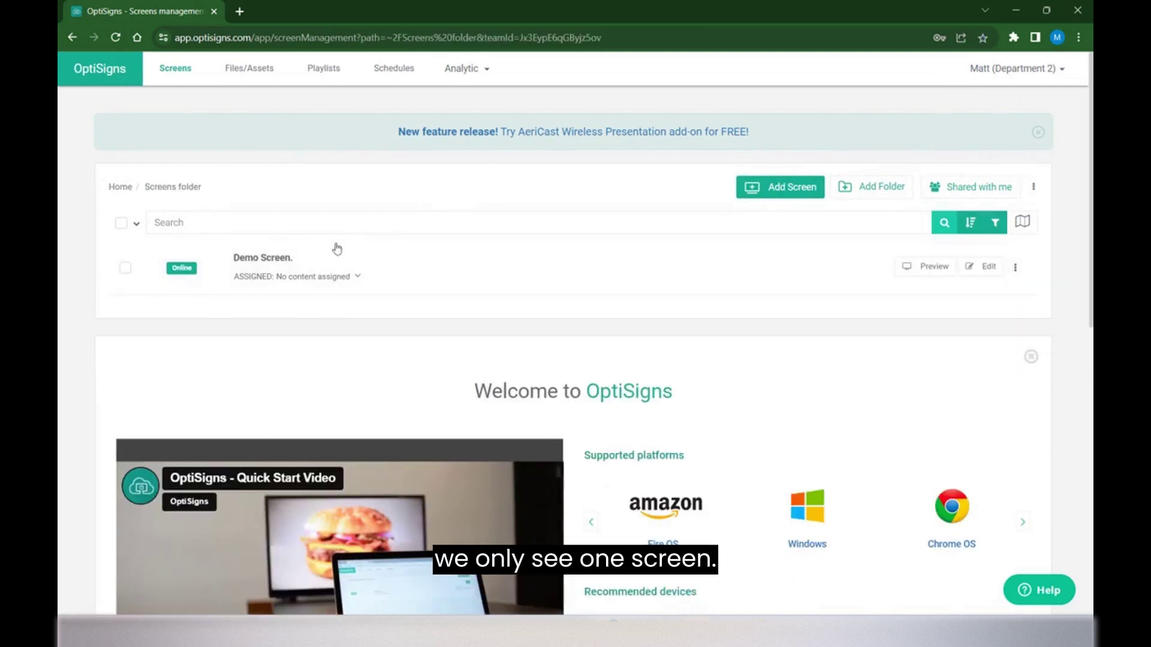
Step: Check the subscription plan's 140/200 screen count, then return to the Screens home level
{"action": "left_click", "coordinate": [1040, 69]}
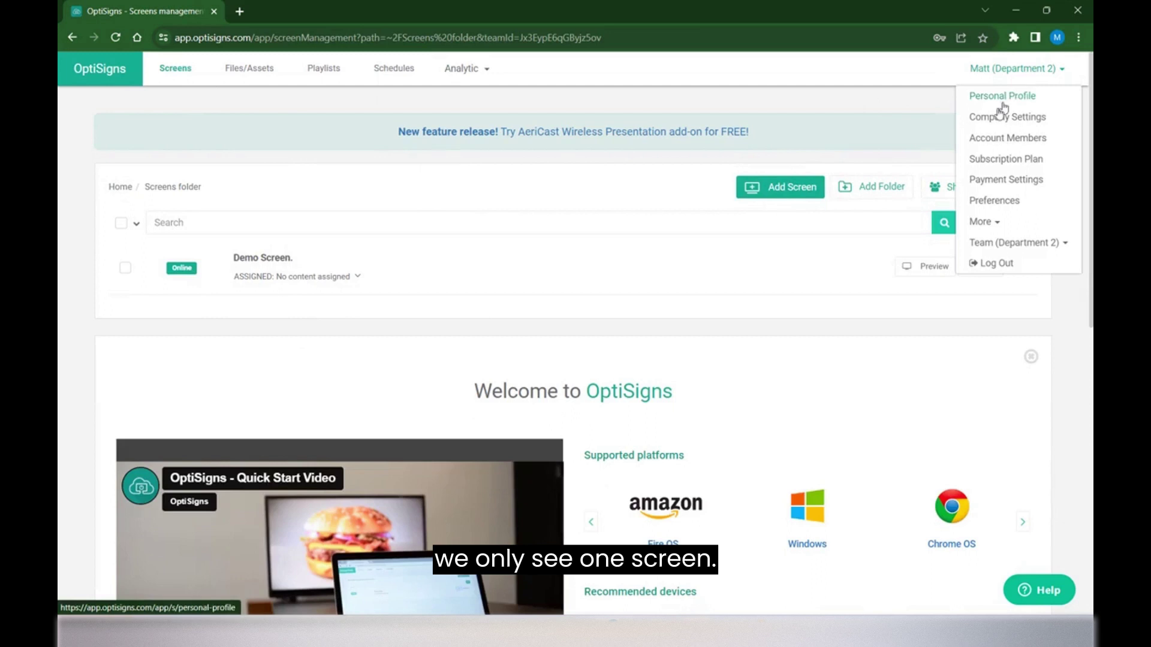
{"action": "left_click", "coordinate": [1000, 160]}
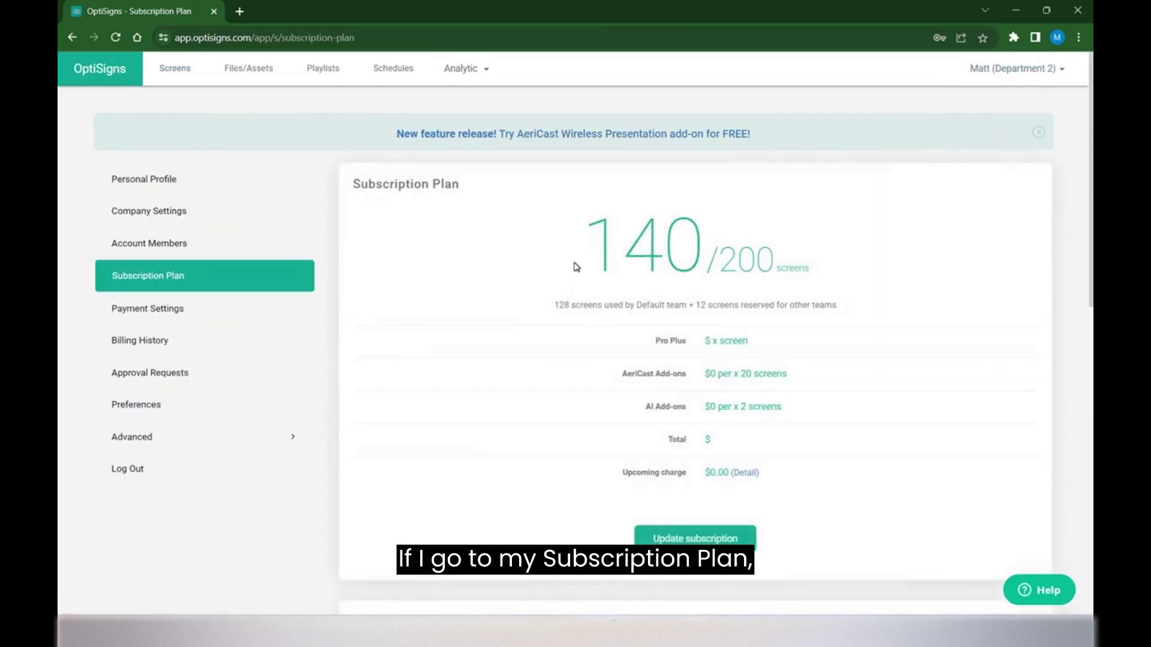
{"action": "left_click", "coordinate": [1040, 70]}
{"action": "left_click", "coordinate": [186, 78]}
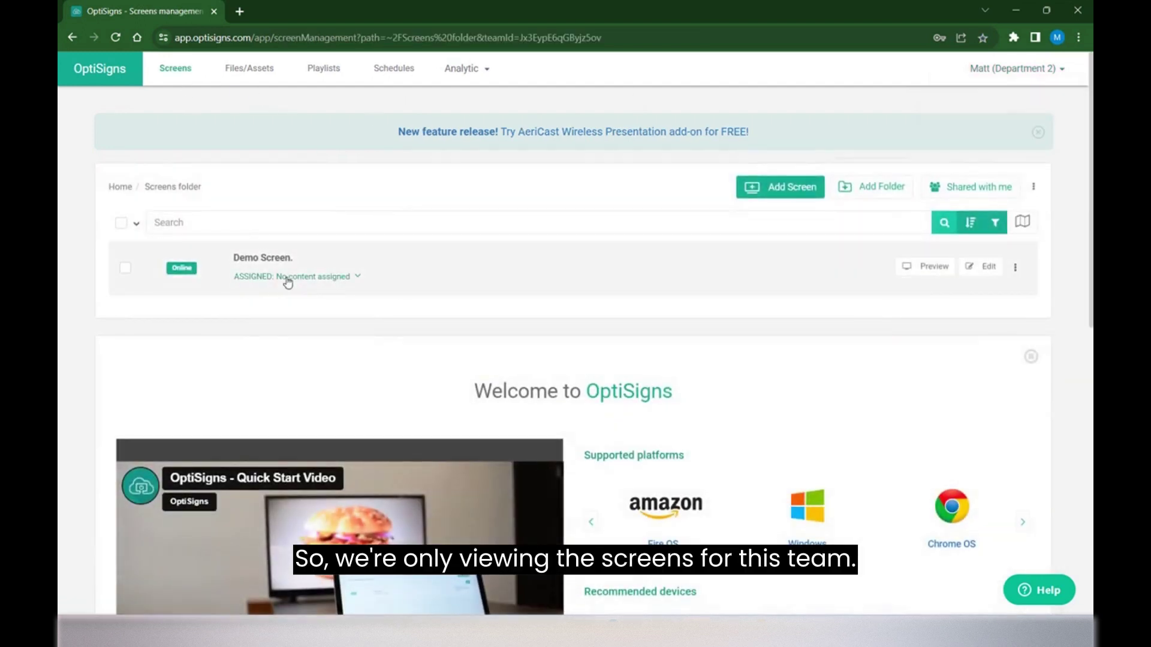
{"action": "left_click", "coordinate": [121, 190]}
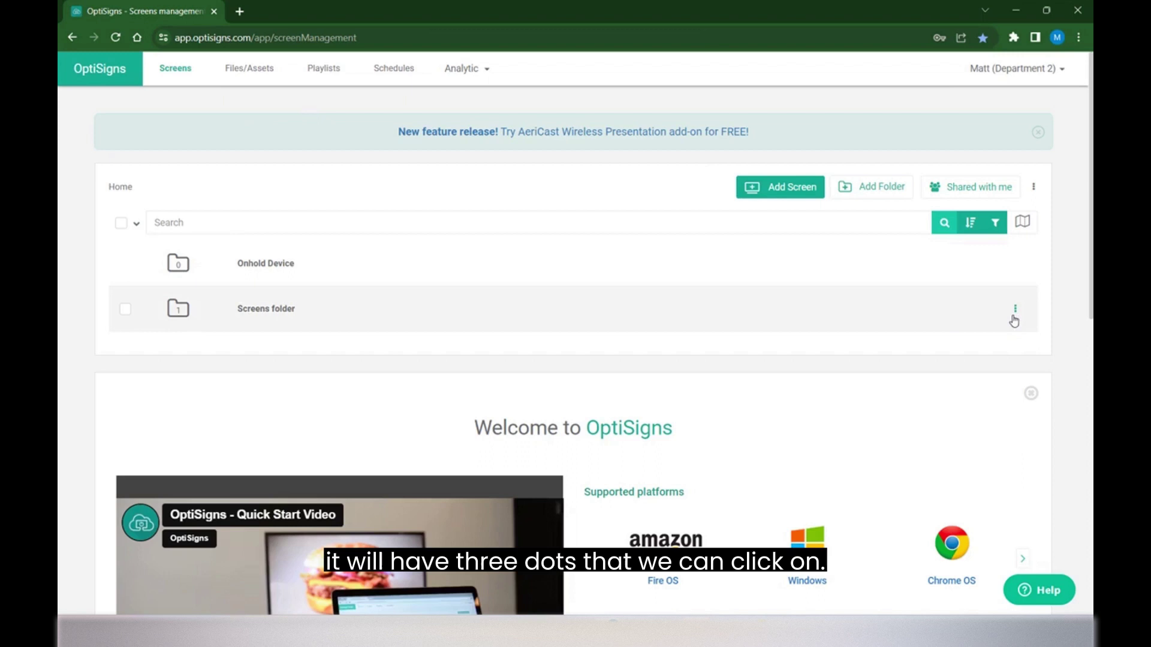
{"action": "left_click", "coordinate": [1015, 309]}
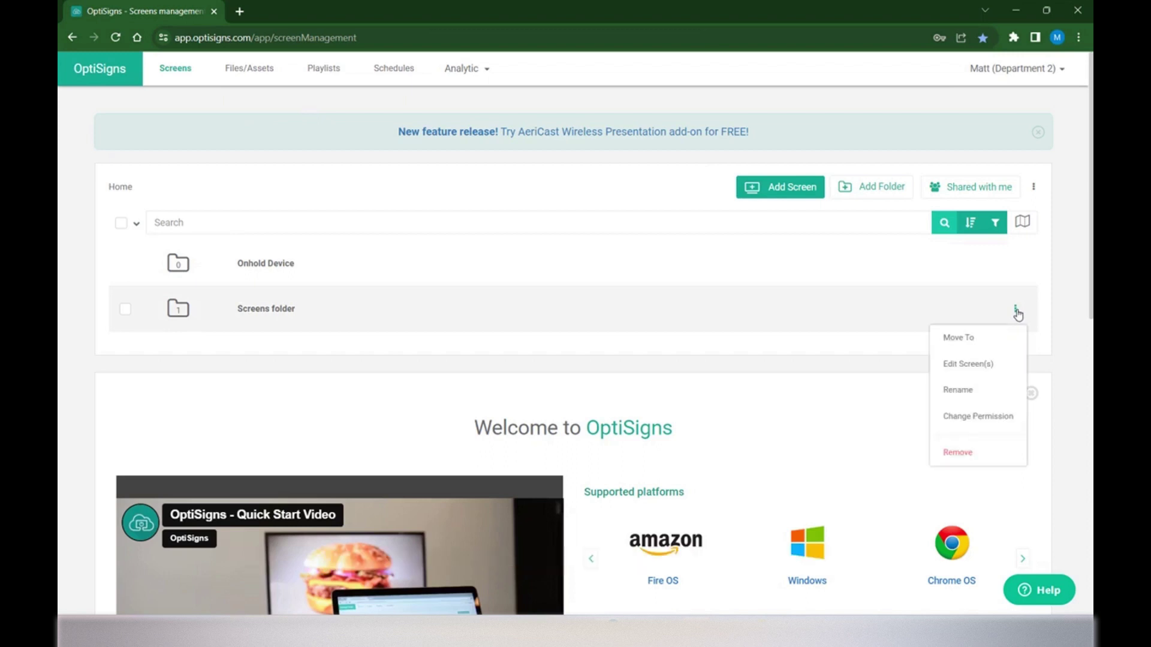
{"action": "left_click", "coordinate": [978, 418]}
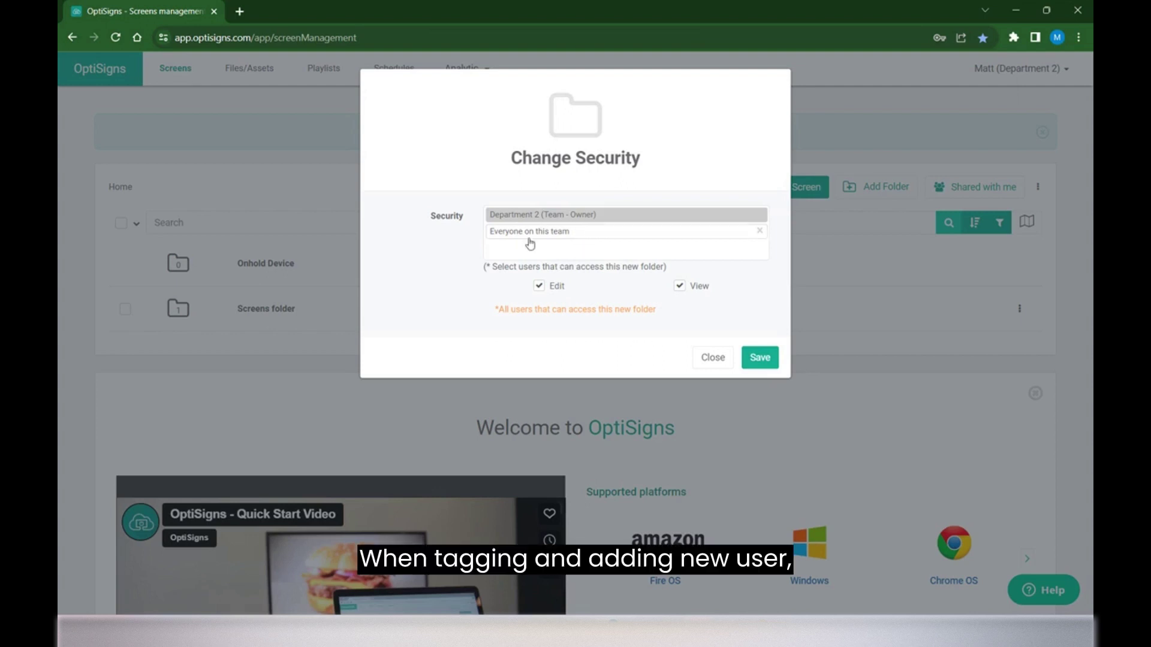
{"action": "left_click", "coordinate": [599, 248]}
{"action": "left_click", "coordinate": [600, 248]}
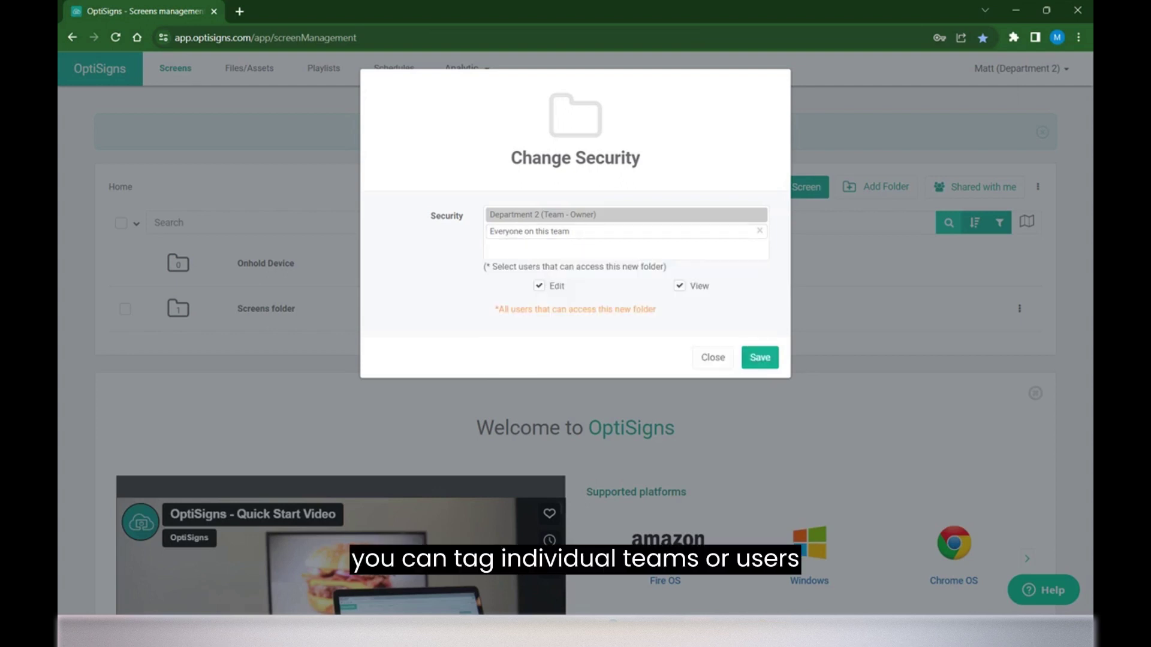
{"action": "left_click", "coordinate": [599, 248]}
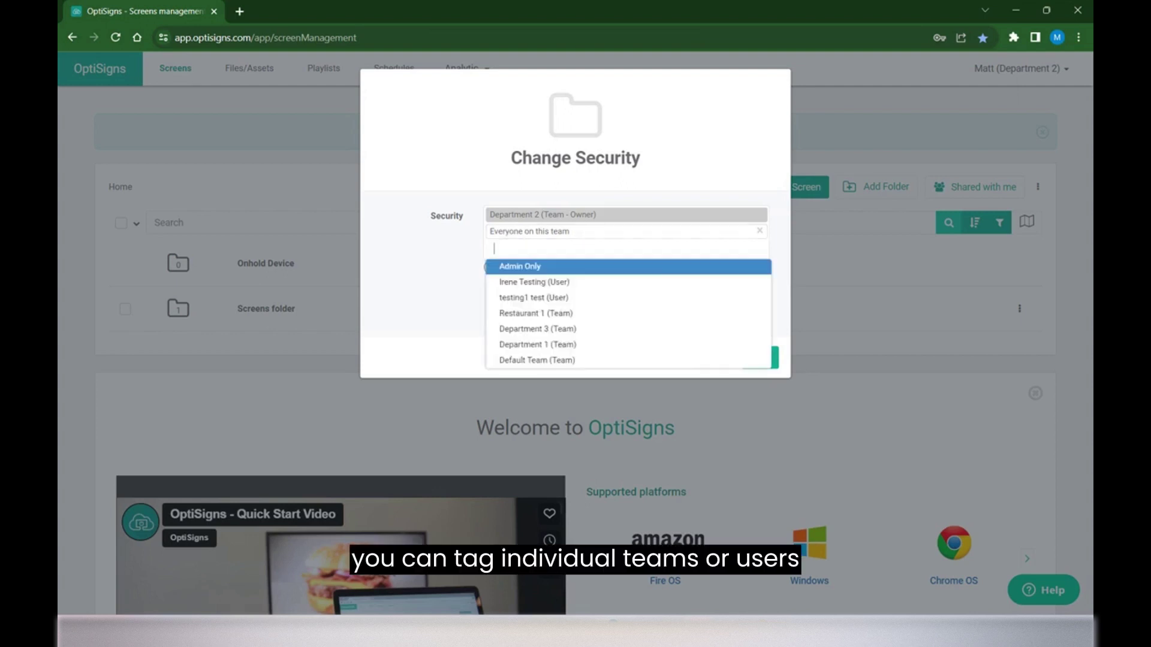
{"action": "left_click", "coordinate": [446, 292]}
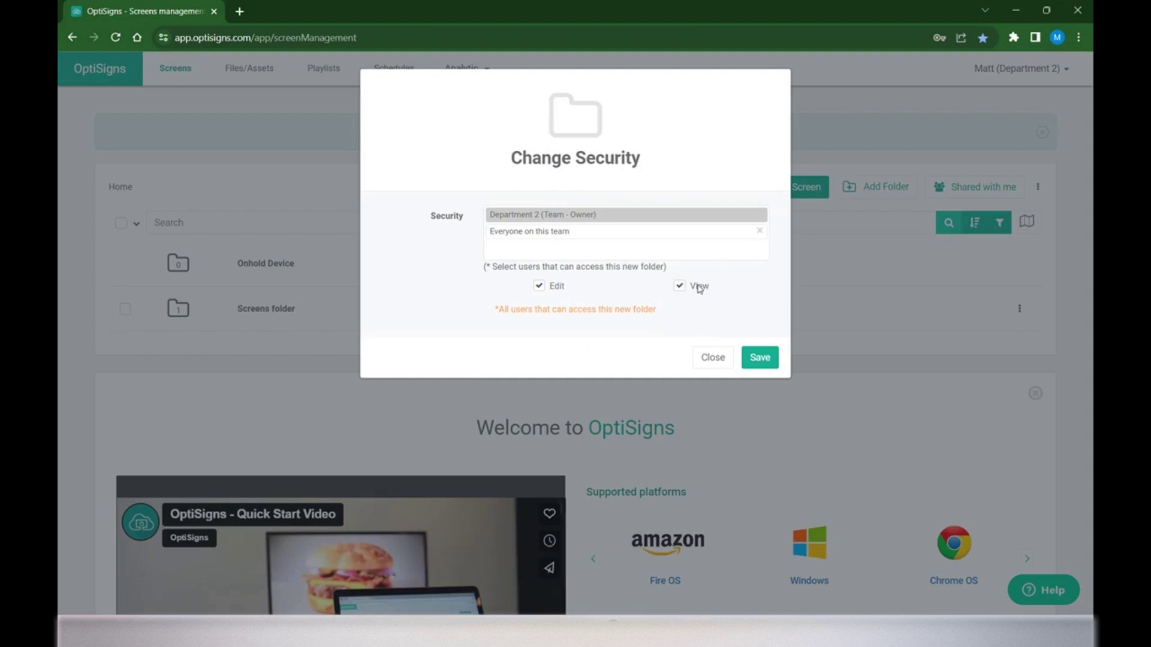
Step: Inspect the Asset folder's Change Permission settings in Files/Assets and close them unchanged
{"action": "left_click", "coordinate": [713, 357]}
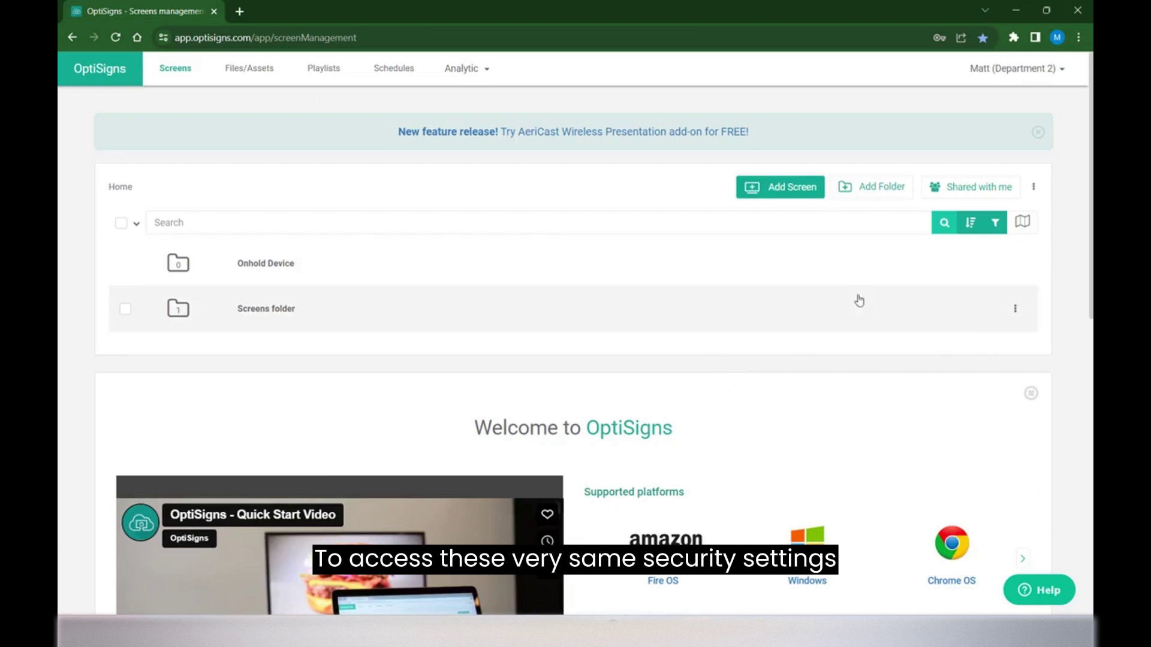
{"action": "left_click", "coordinate": [268, 71]}
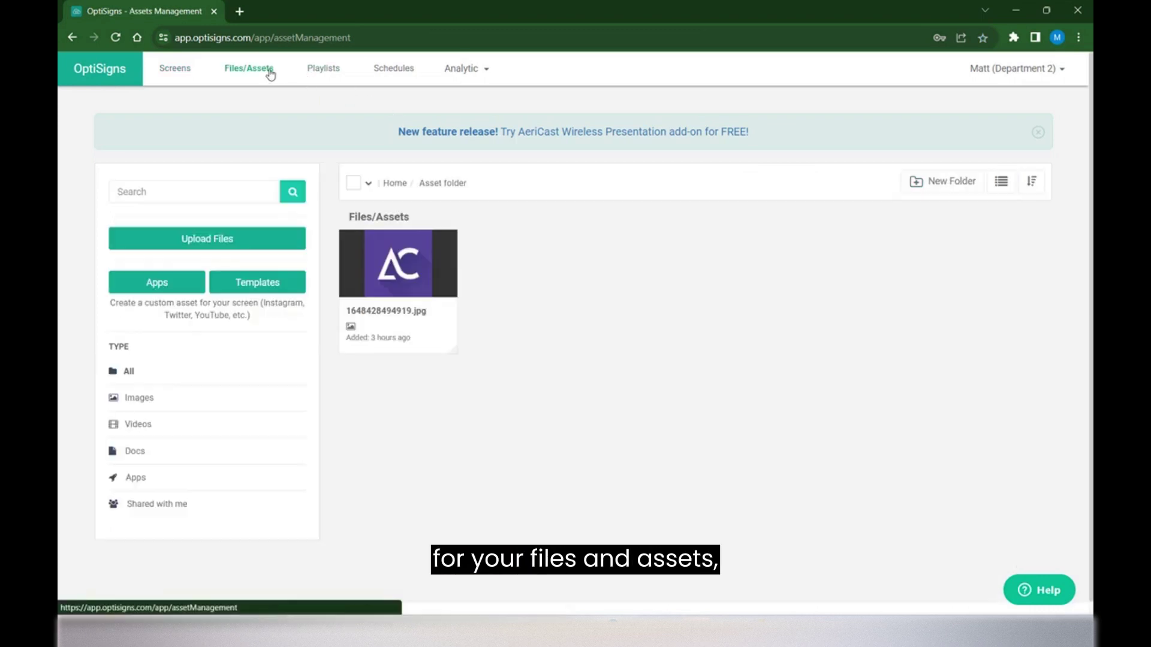
{"action": "left_click", "coordinate": [396, 183]}
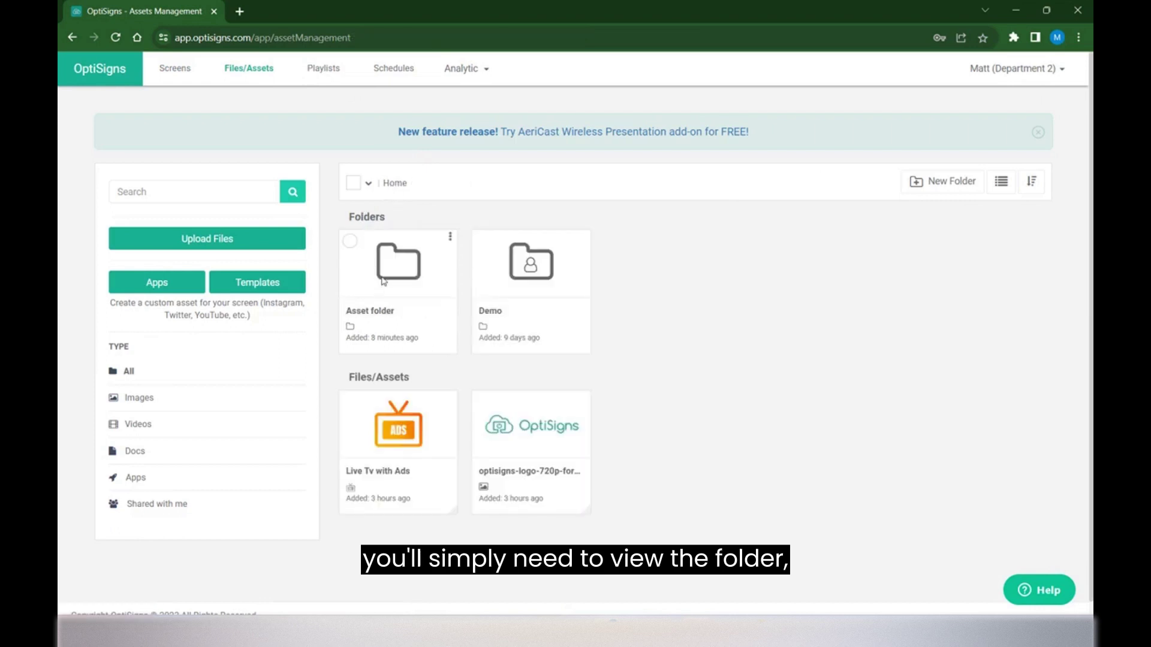
{"action": "left_click", "coordinate": [450, 238]}
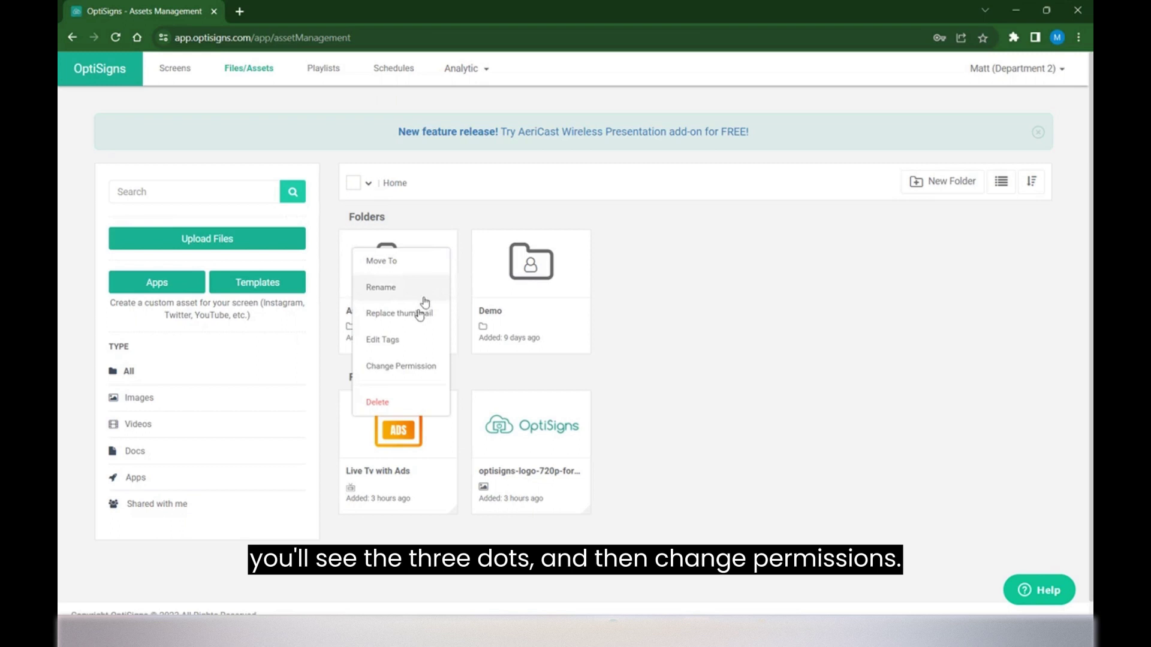
{"action": "left_click", "coordinate": [396, 365]}
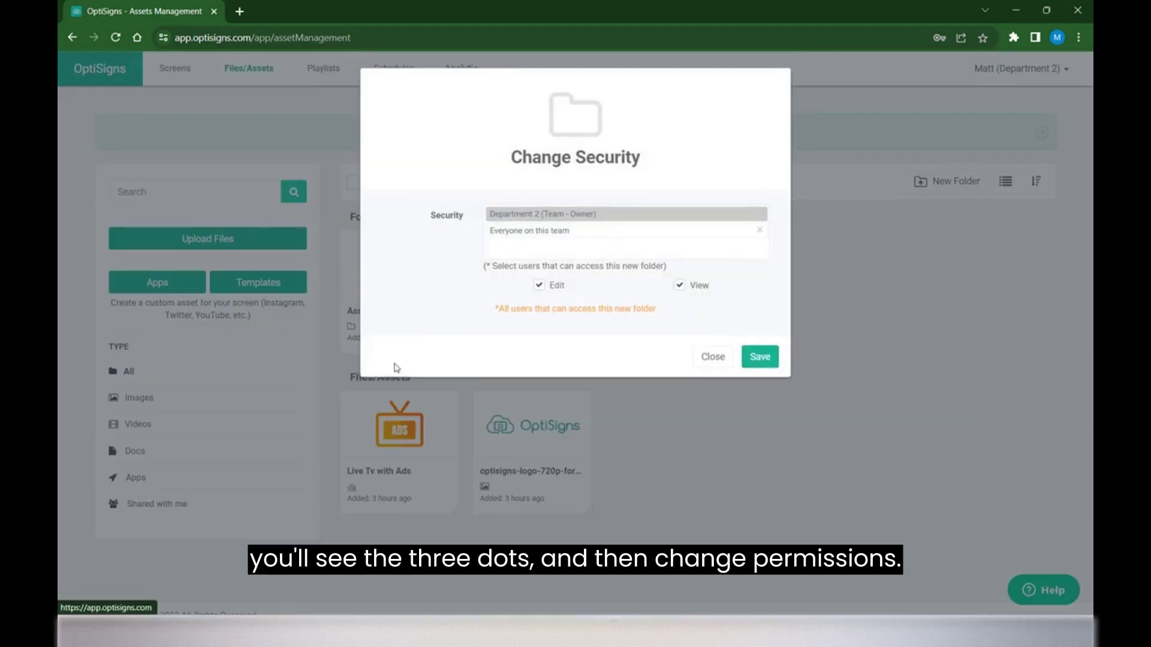
{"action": "left_click", "coordinate": [706, 358]}
{"action": "left_click", "coordinate": [340, 67]}
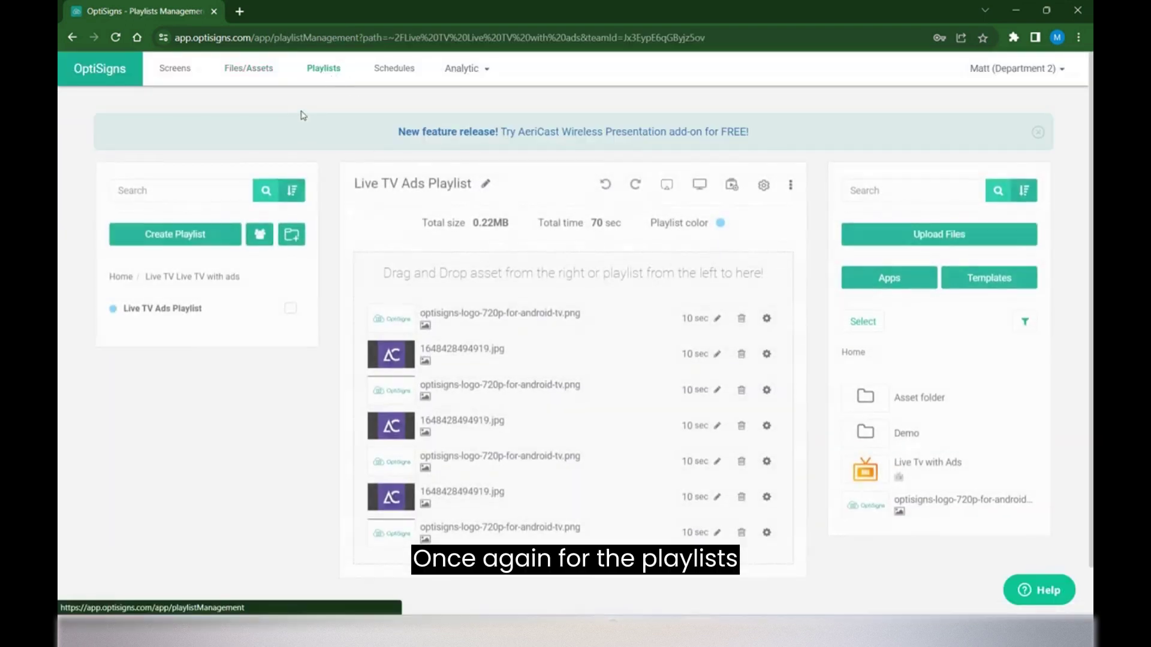
Step: Inspect the Live TV playlist folder's permission settings and close them unchanged
{"action": "left_click", "coordinate": [122, 280]}
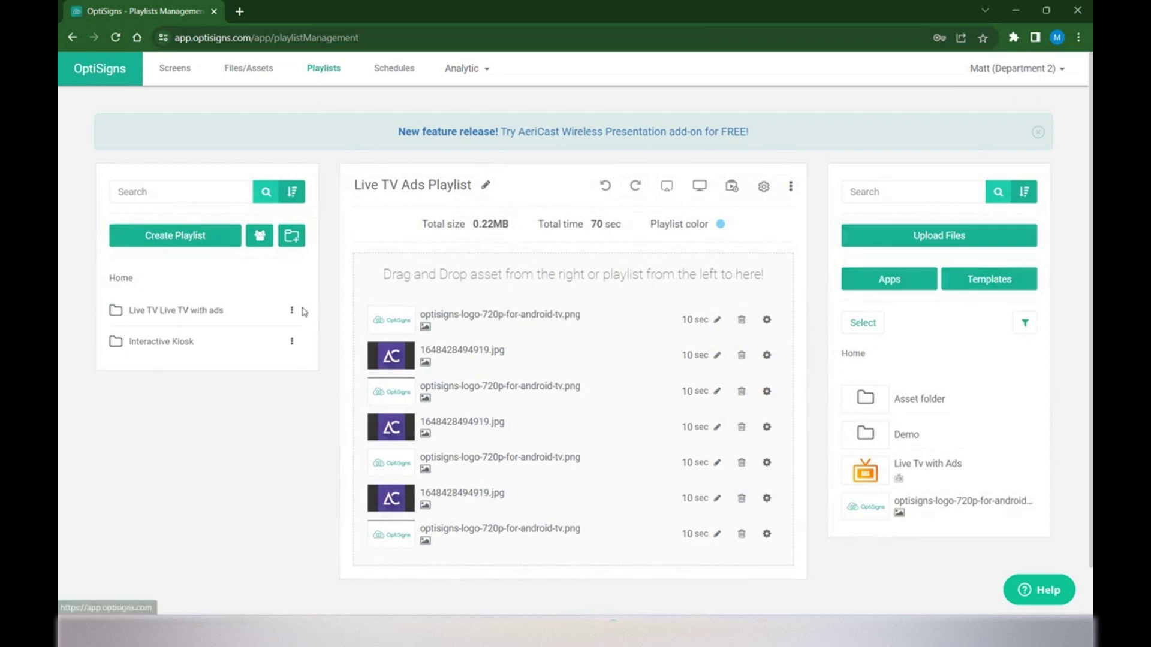
{"action": "mouse_move", "coordinate": [292, 312]}
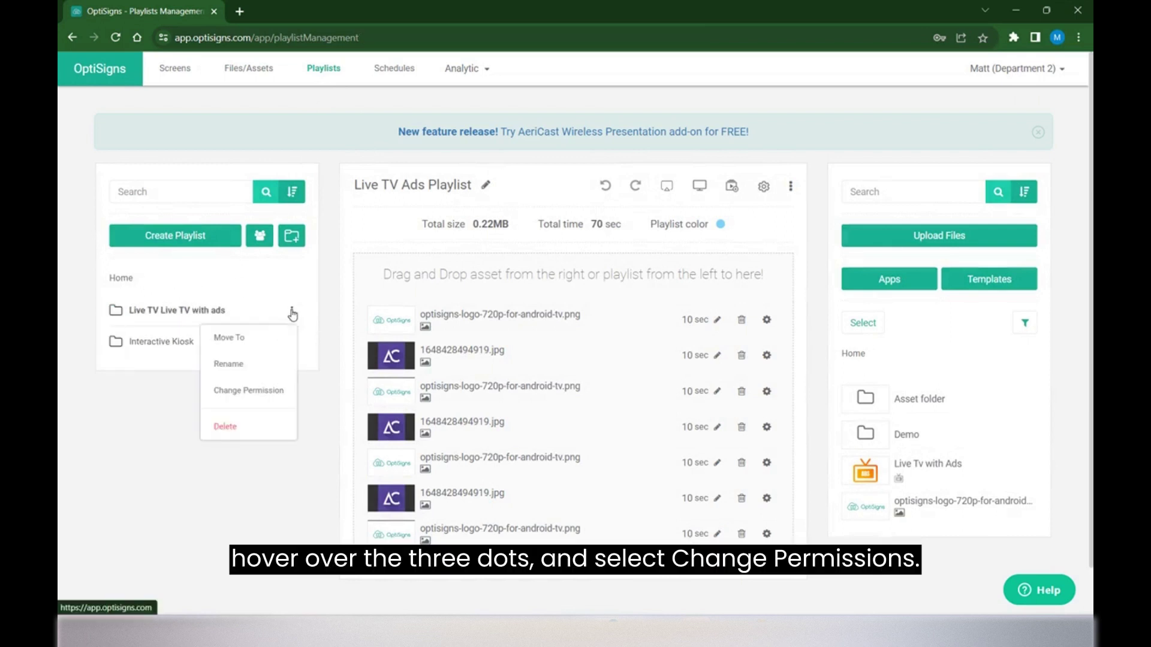
{"action": "left_click", "coordinate": [268, 393]}
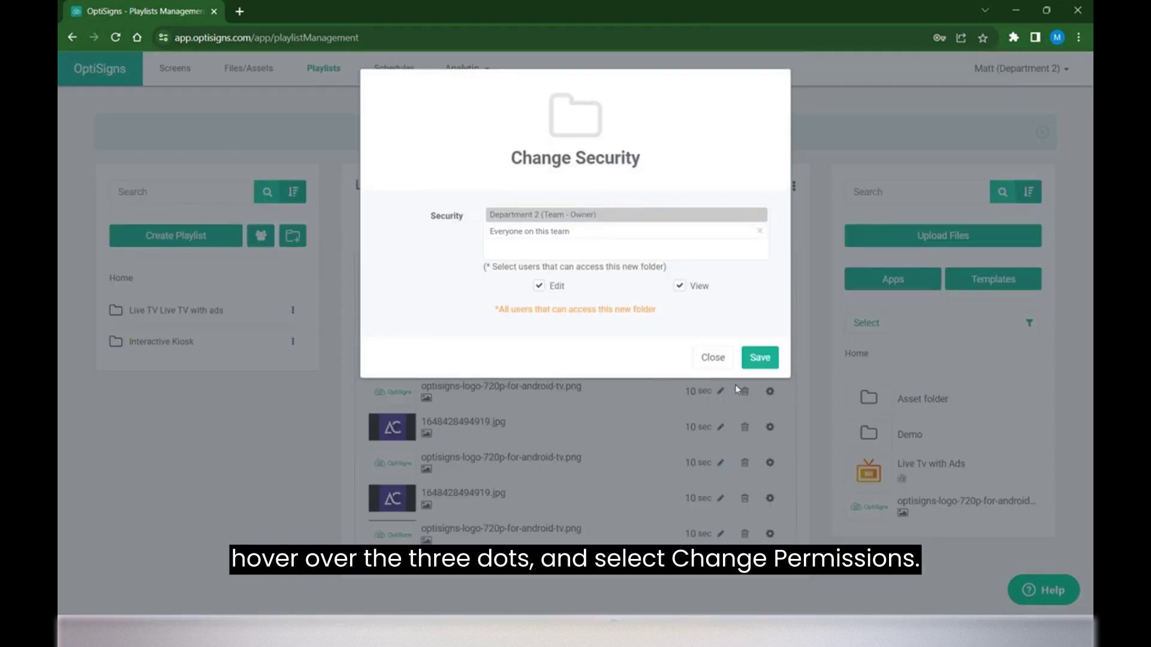
{"action": "left_click", "coordinate": [709, 360]}
Step: Open the permission settings for the schedules New folder at Home
{"action": "left_click", "coordinate": [395, 70]}
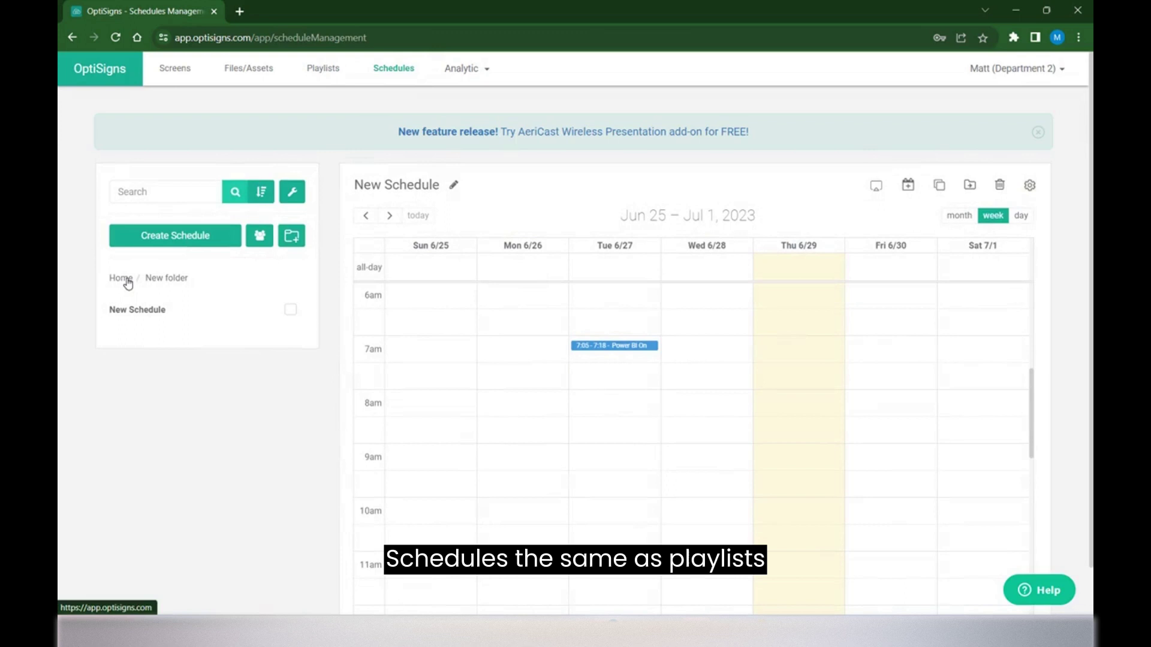
{"action": "left_click", "coordinate": [122, 279]}
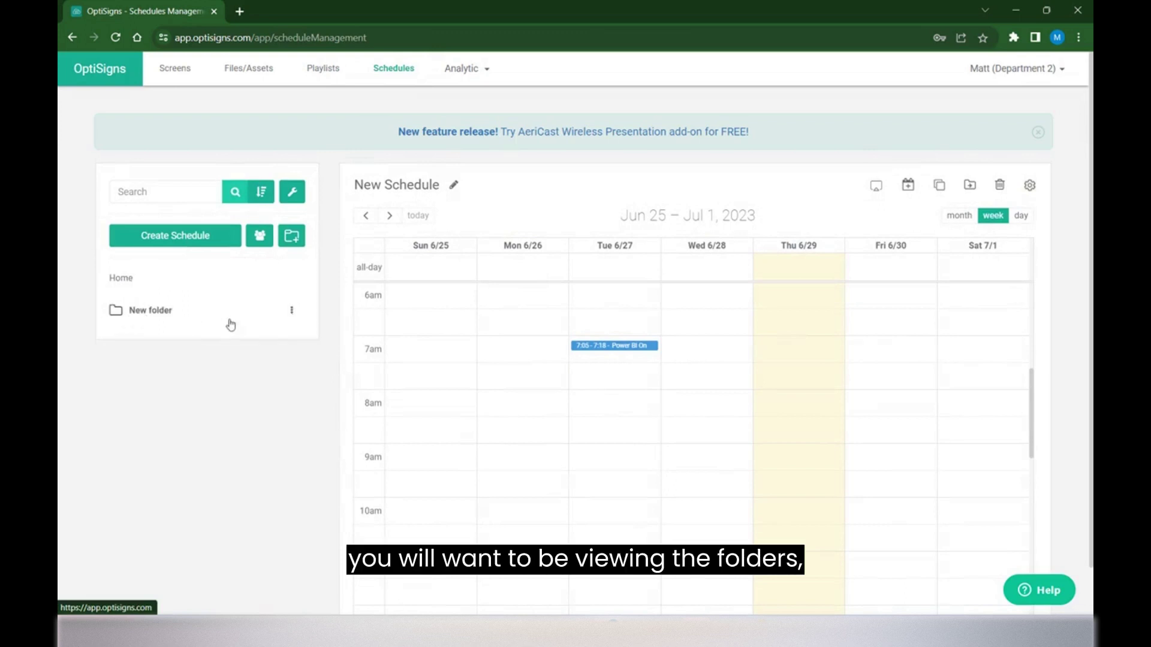
{"action": "mouse_move", "coordinate": [290, 314]}
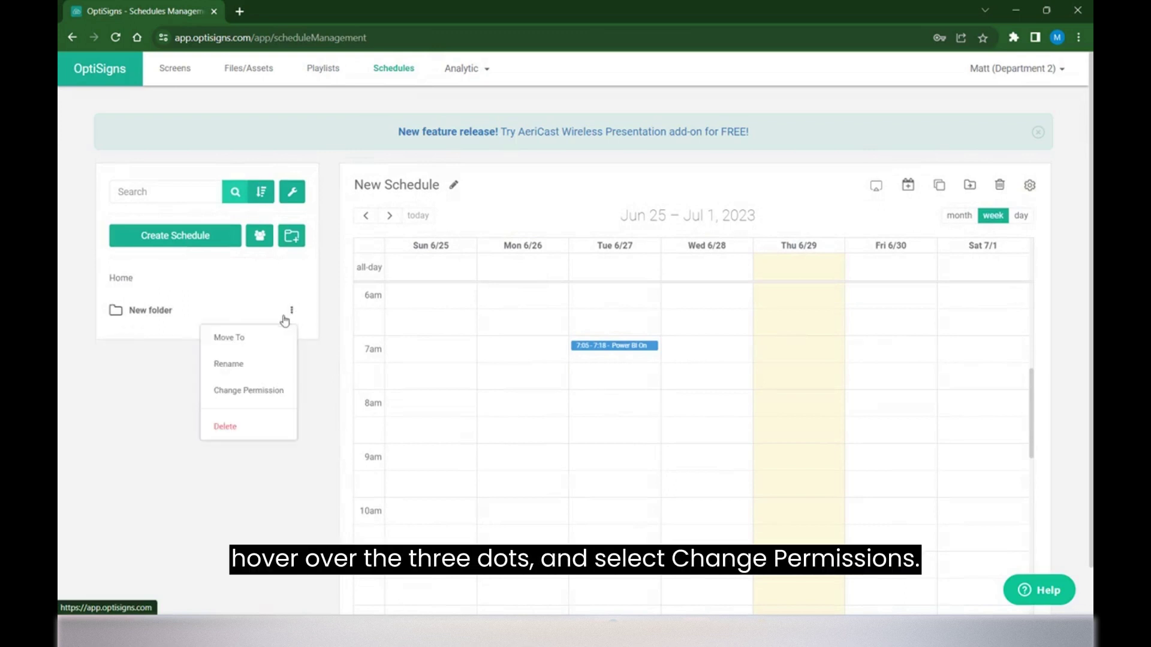
{"action": "left_click", "coordinate": [251, 393]}
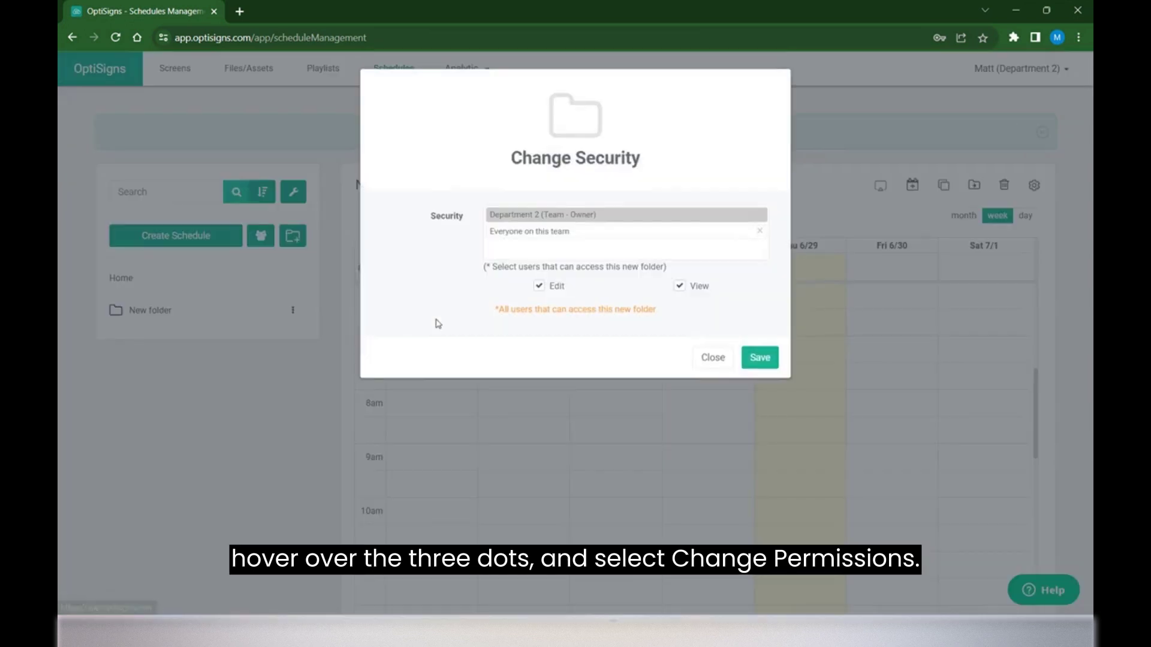
Step: Close the security settings and return to the Screens Home view listing Onhold Device and Screens folder
{"action": "left_click", "coordinate": [711, 358]}
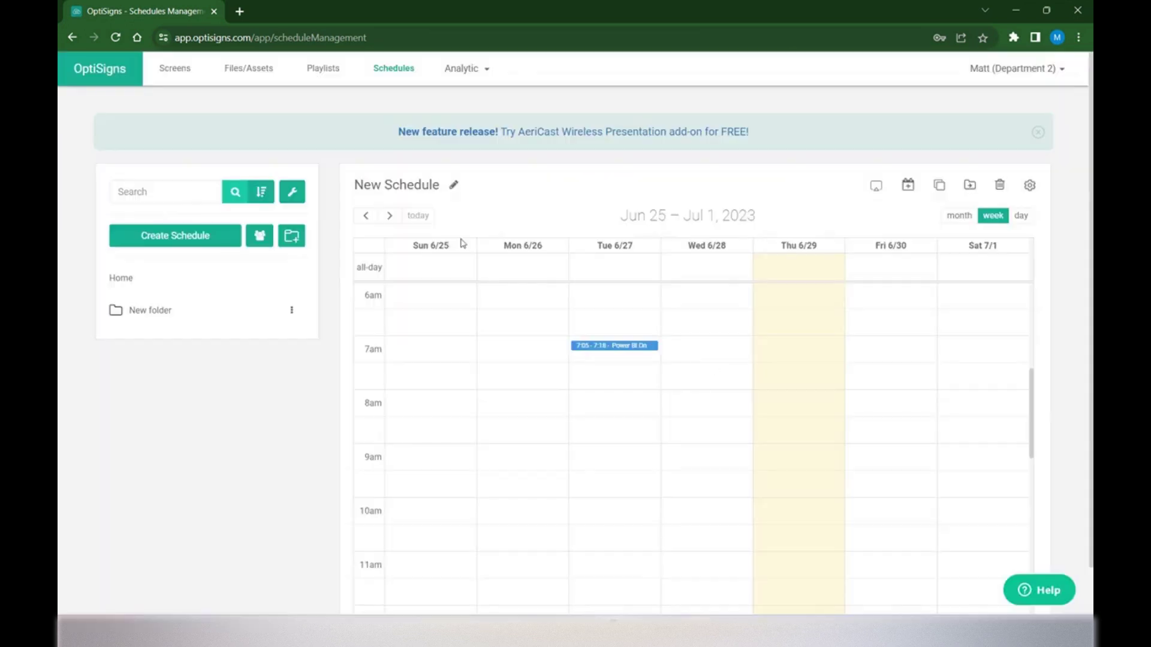
{"action": "left_click", "coordinate": [170, 67]}
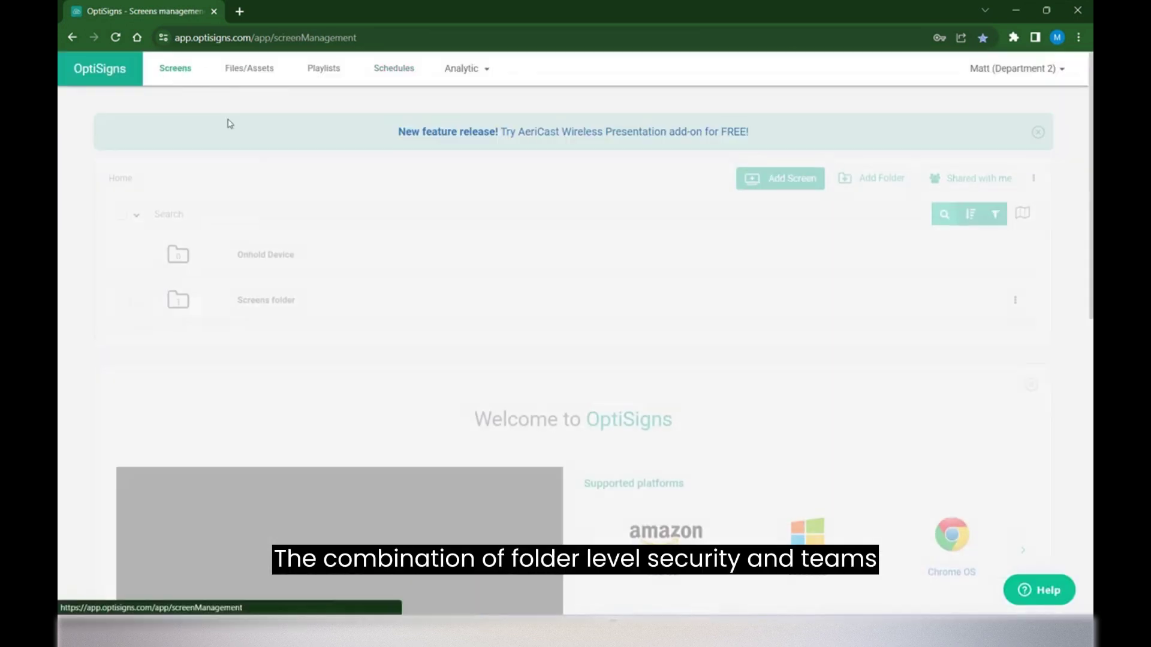